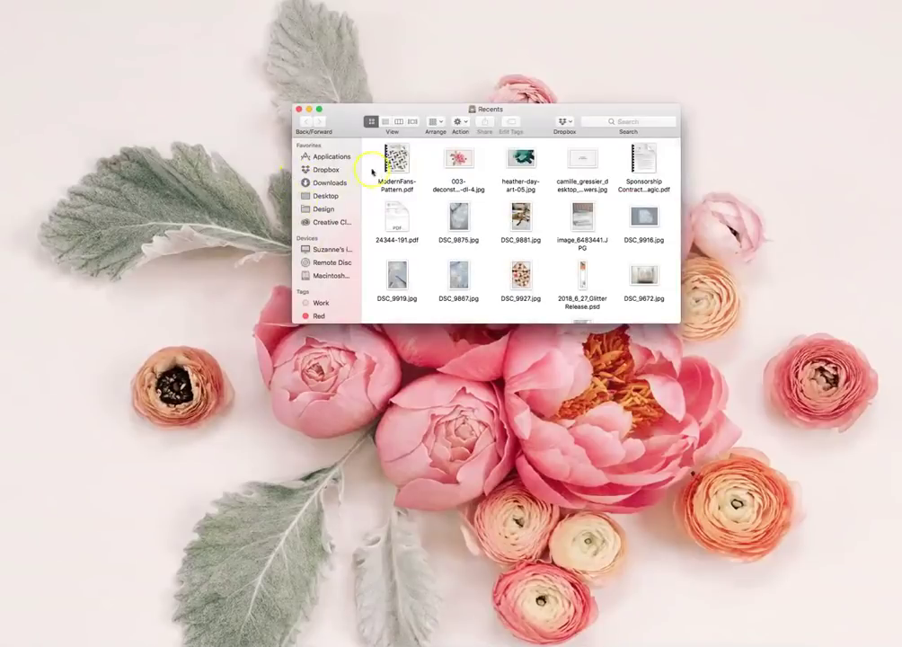
# - Open ModernFans-Pattern.pdf from Finder's Recents in Adobe Illustrator CC 2018
pyautogui.click(396, 160)
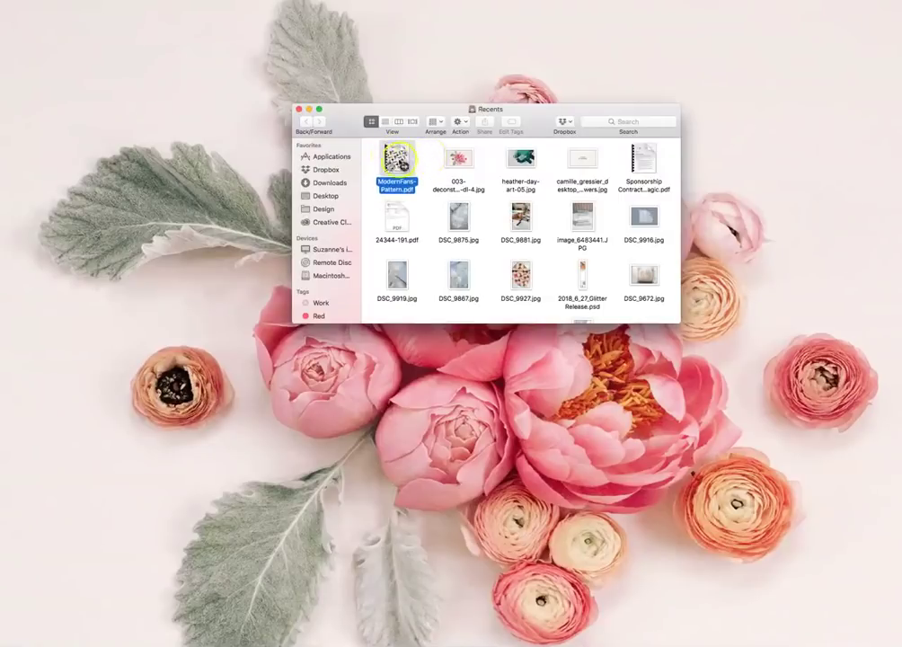
pyautogui.click(400, 185)
pyautogui.click(398, 157)
pyautogui.moveTo(398, 157); pyautogui.dragTo(502, 580)
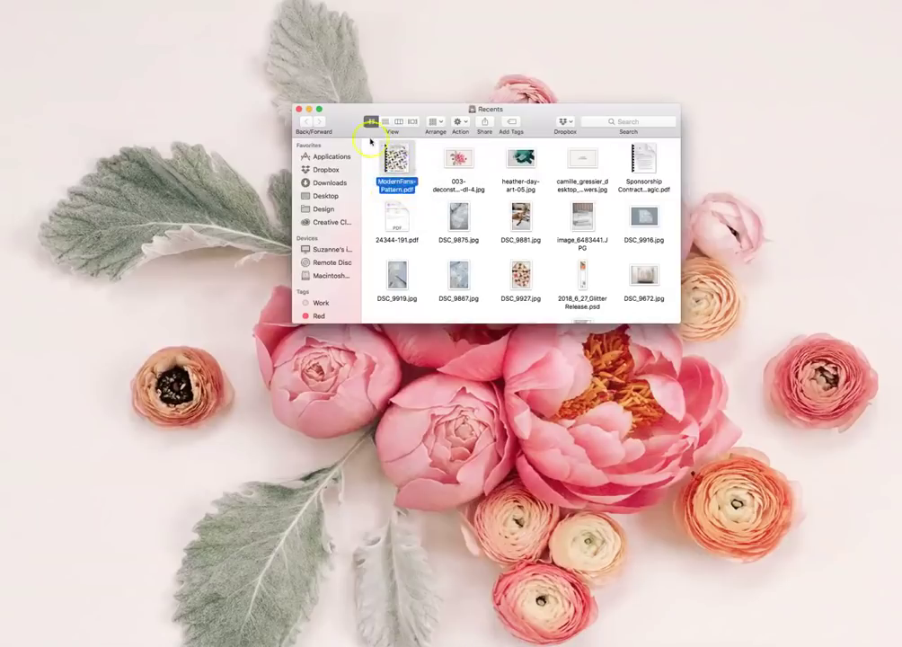
pyautogui.rightClick(393, 157)
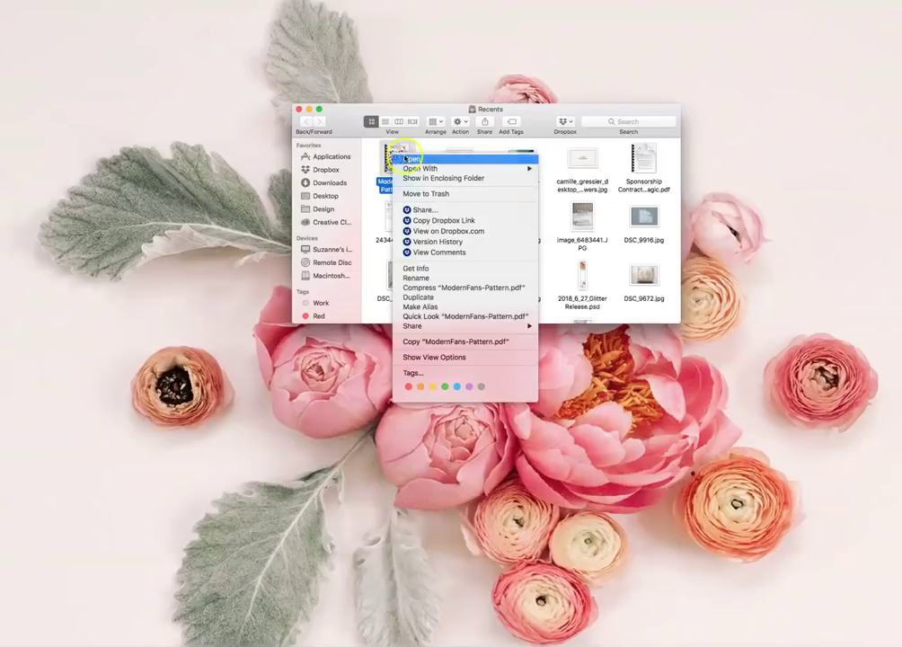
pyautogui.moveTo(447, 329)
pyautogui.moveTo(431, 169)
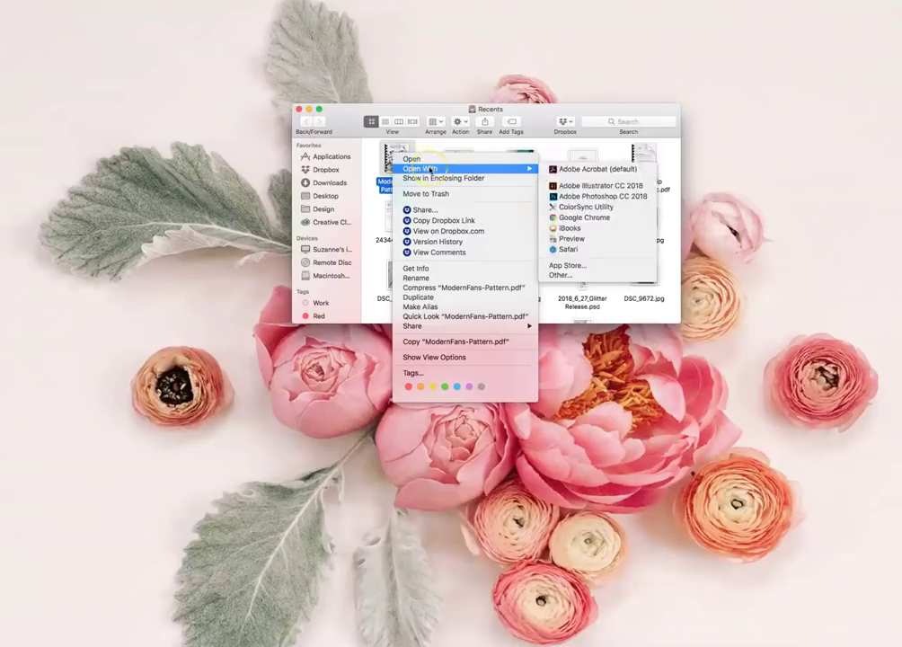
pyautogui.click(584, 186)
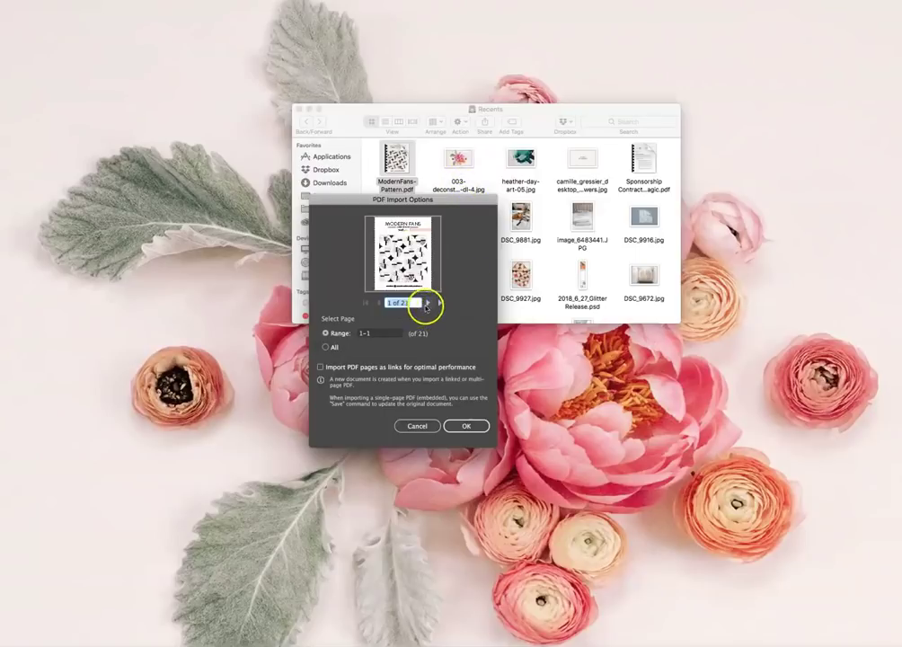
# - Import only page 6 of 21, the quilt layout, with the range set to 6
pyautogui.click(428, 303)
pyautogui.click(427, 303)
pyautogui.click(428, 303)
pyautogui.click(427, 303)
pyautogui.click(429, 304)
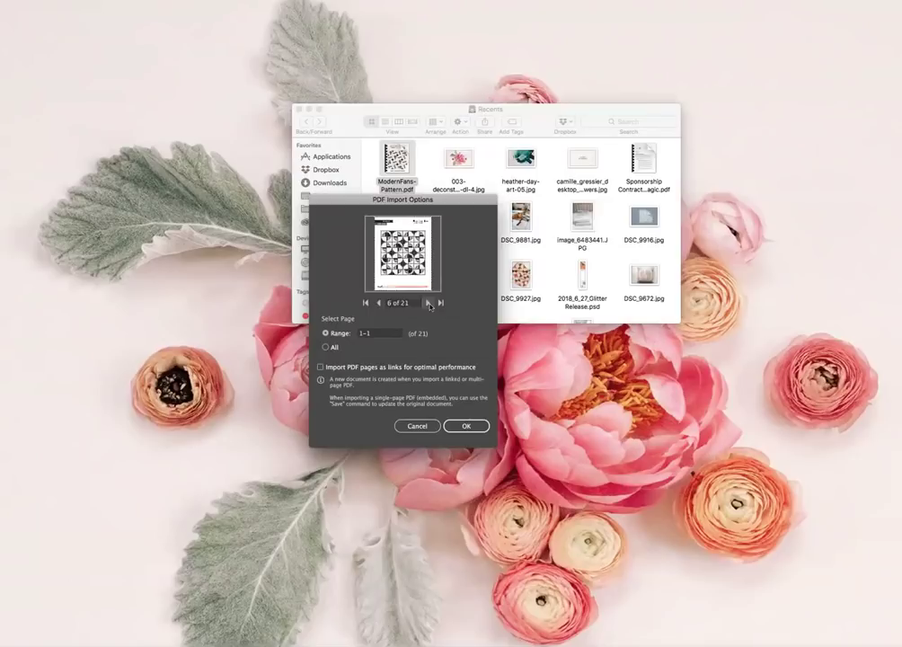
pyautogui.moveTo(375, 334); pyautogui.dragTo(345, 334)
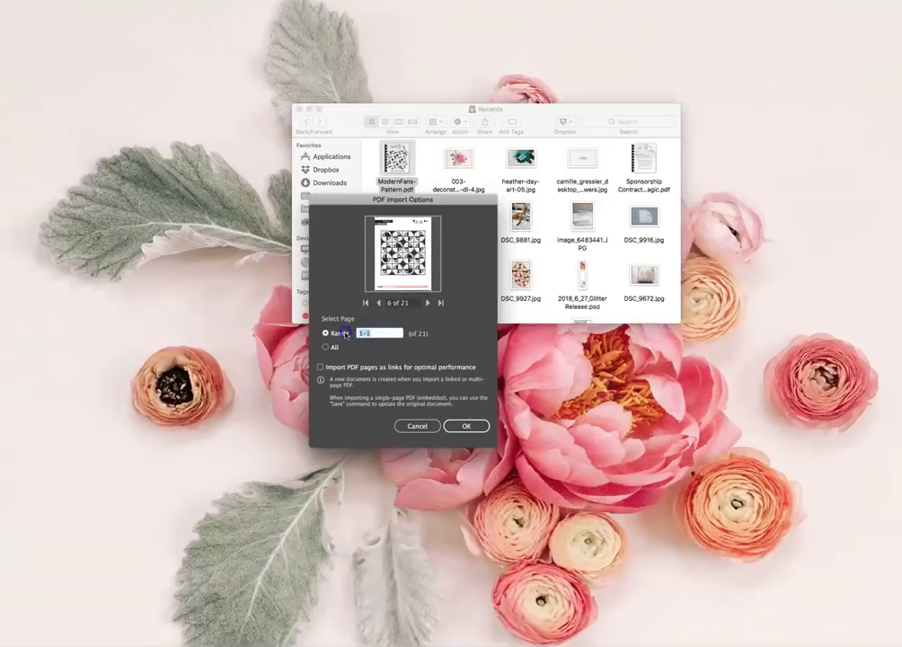
pyautogui.press('Tab')
pyautogui.press('Tab')
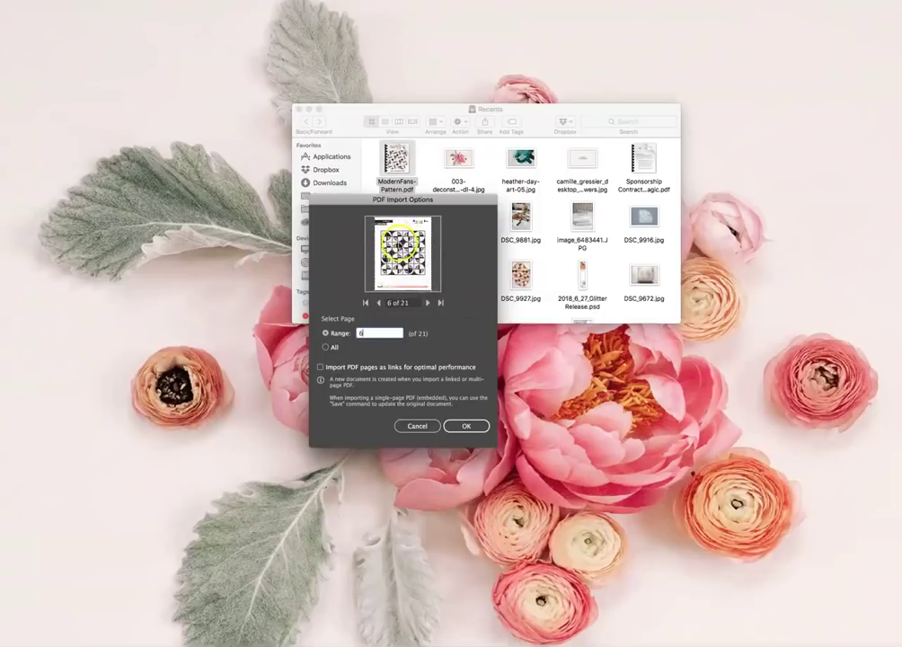
pyautogui.click(467, 426)
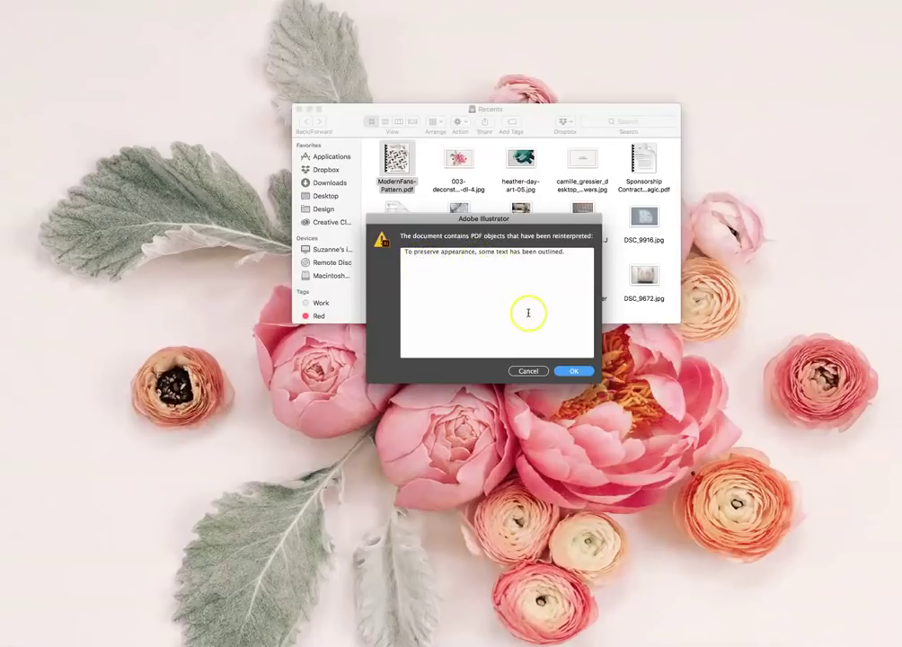
# - Dismiss the outlined-text warning, select the quilt's clip group and switch to Direct Selection
pyautogui.click(566, 371)
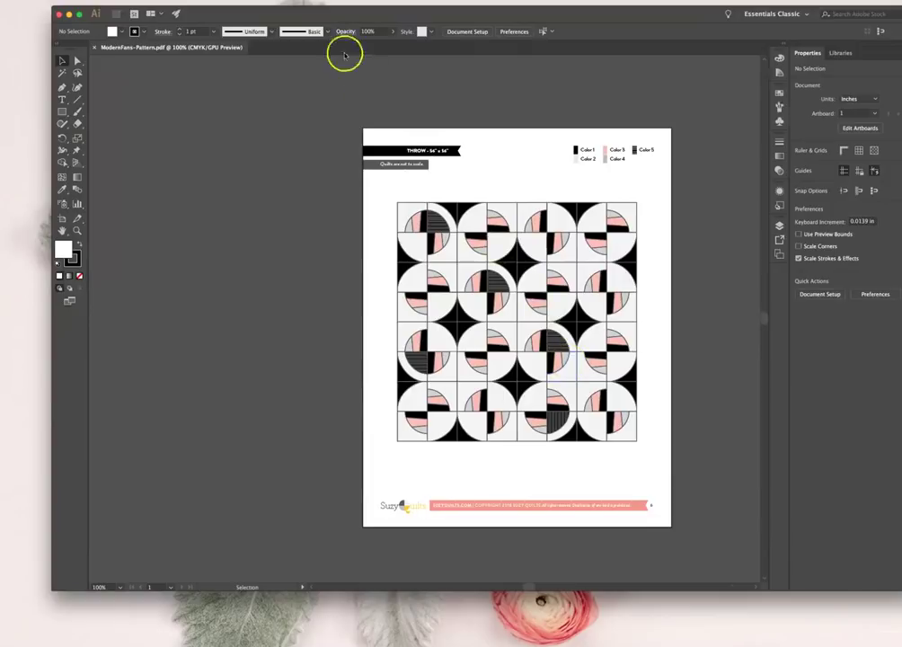
pyautogui.click(391, 164)
pyautogui.click(391, 180)
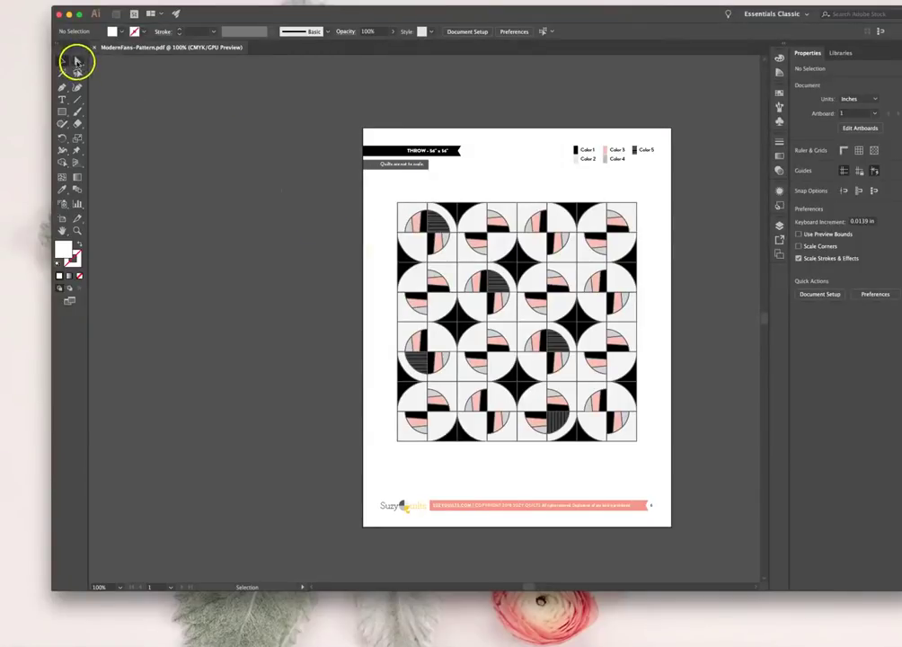
pyautogui.click(77, 61)
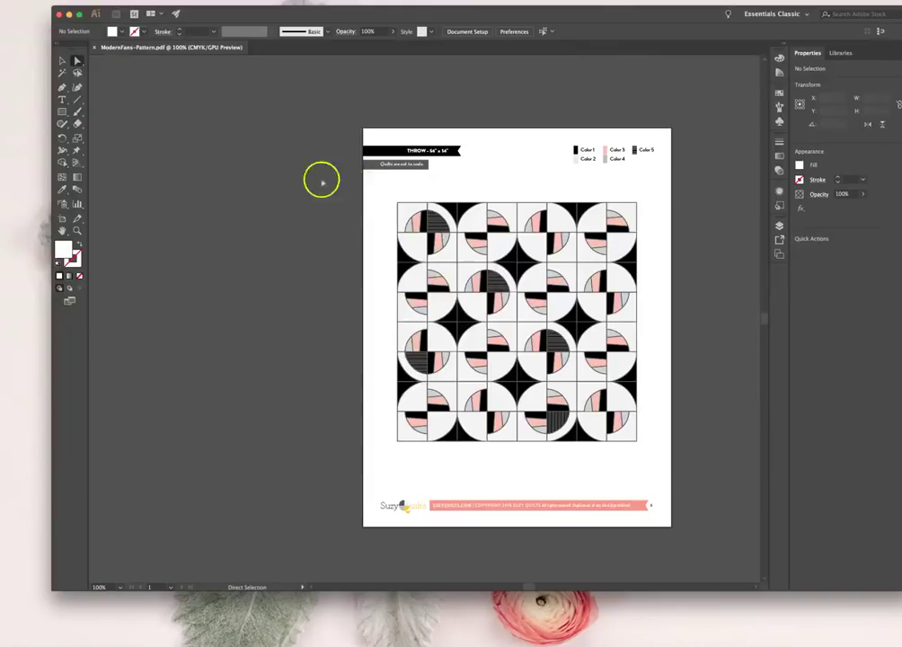
pyautogui.click(63, 61)
pyautogui.click(77, 61)
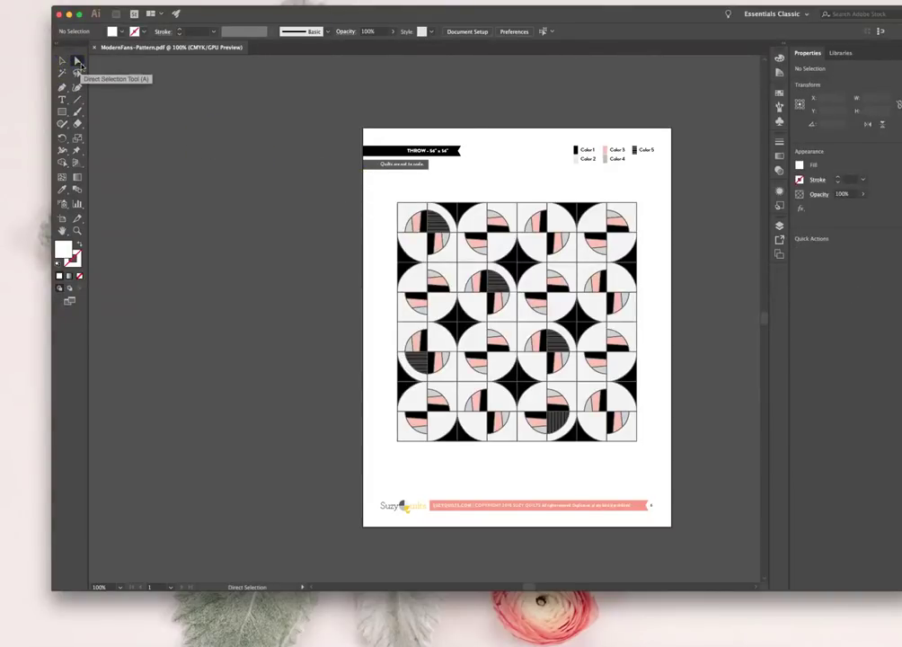
pyautogui.click(64, 60)
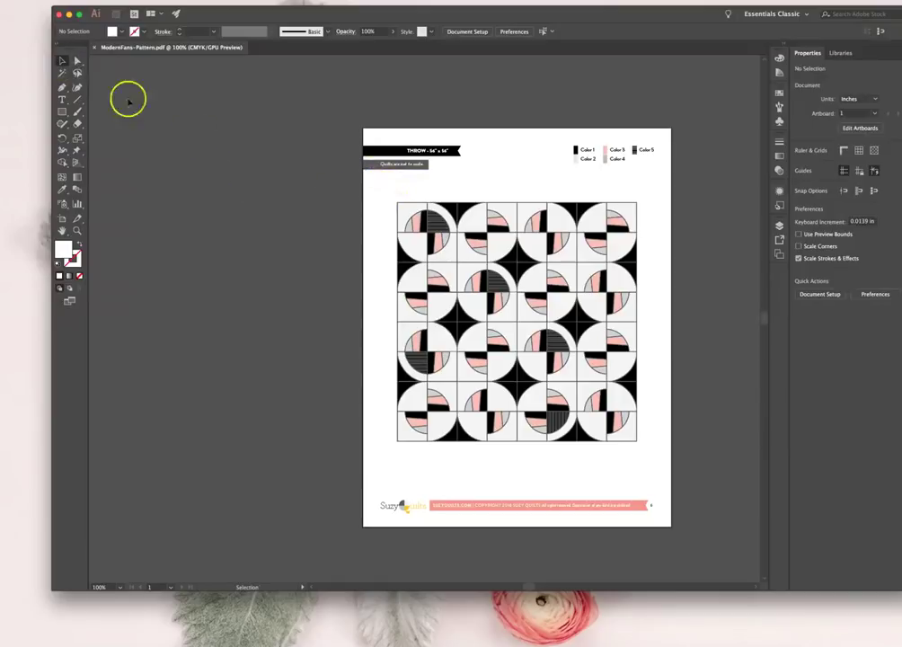
pyautogui.click(469, 261)
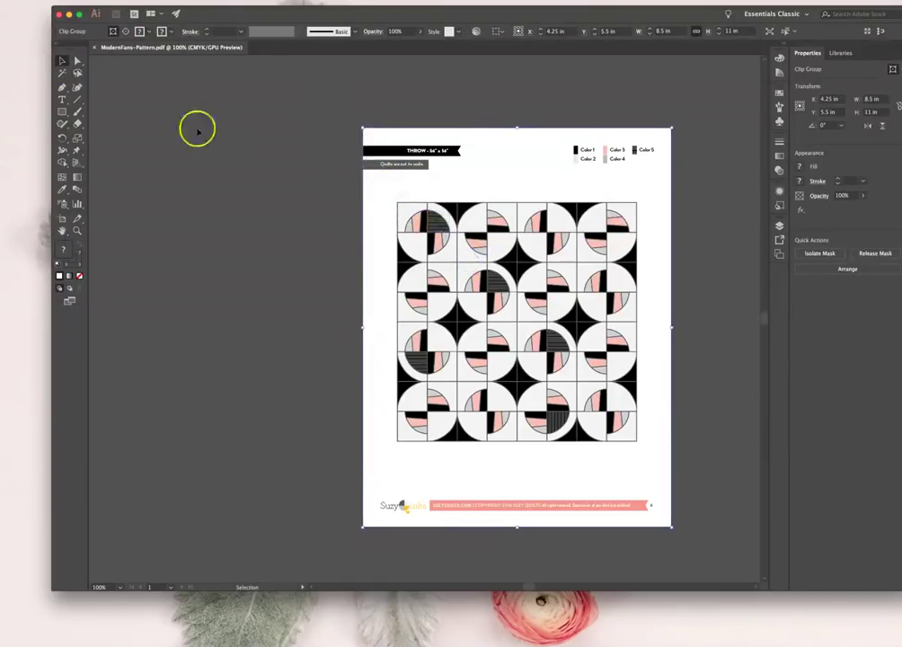
pyautogui.click(76, 61)
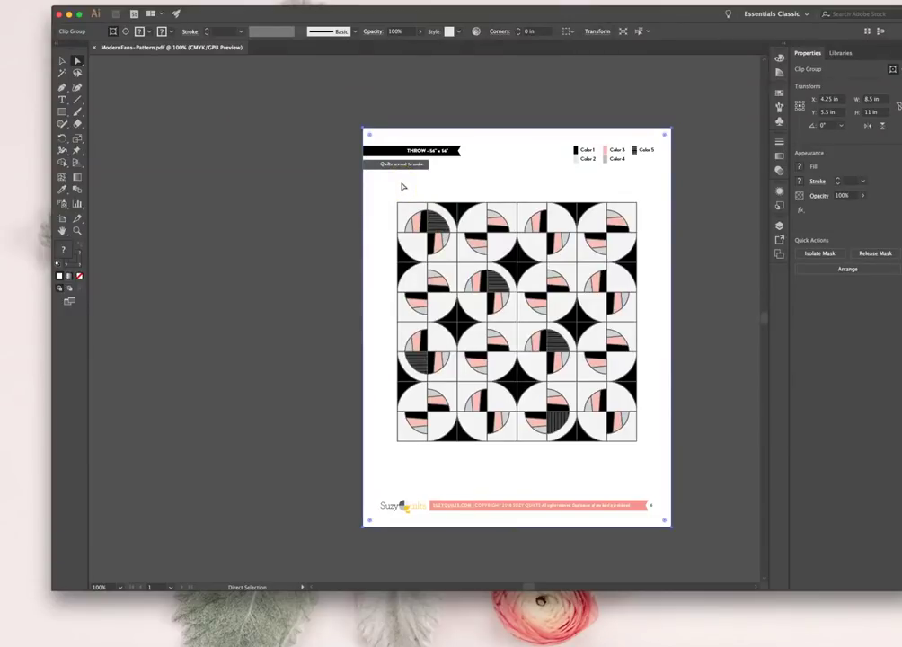
# - Cut the quilt blocks out of the clipping group
pyautogui.moveTo(388, 196); pyautogui.dragTo(641, 450)
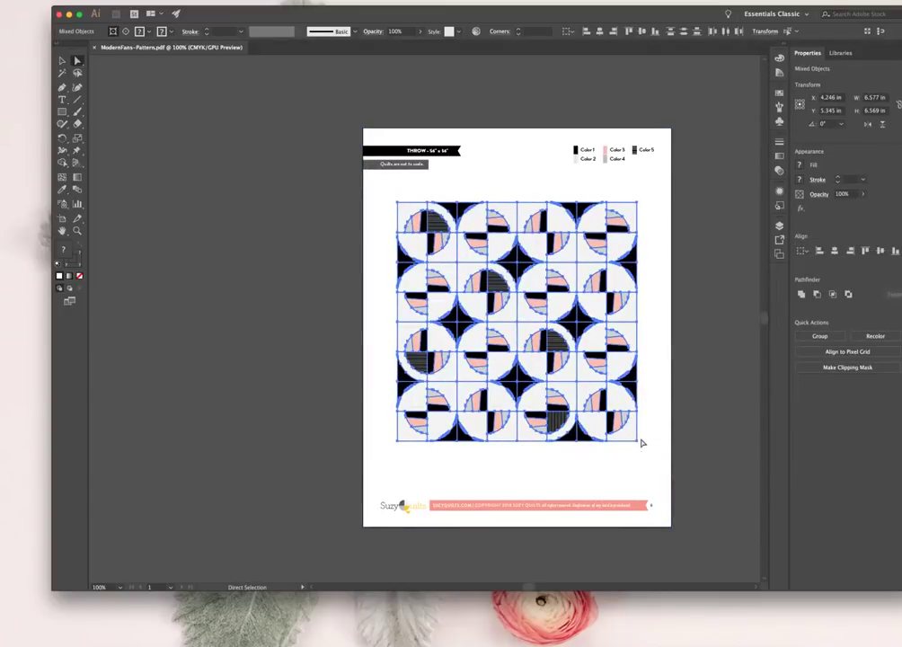
pyautogui.rightClick(582, 404)
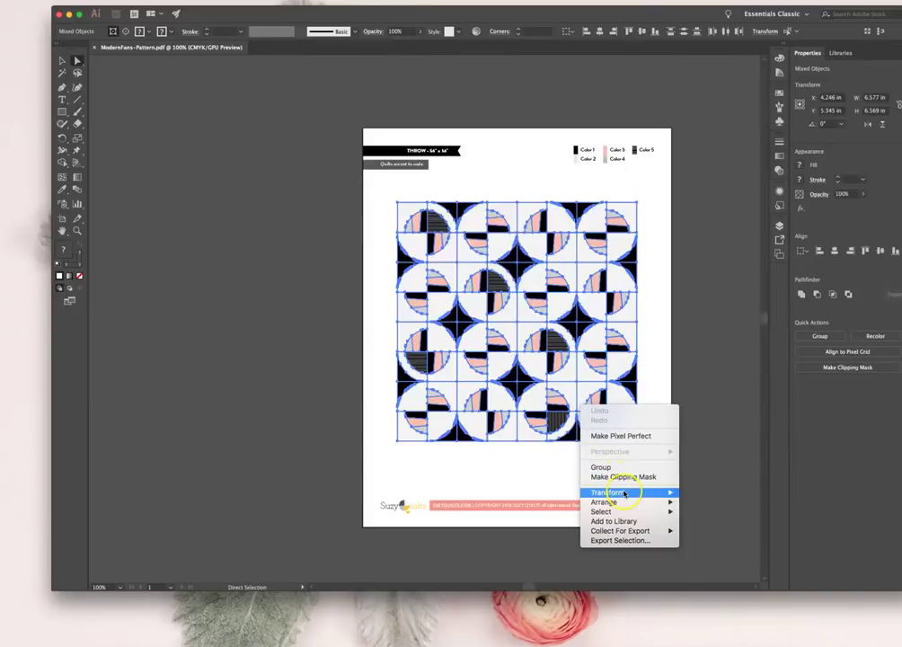
pyautogui.moveTo(624, 494)
pyautogui.click(653, 355)
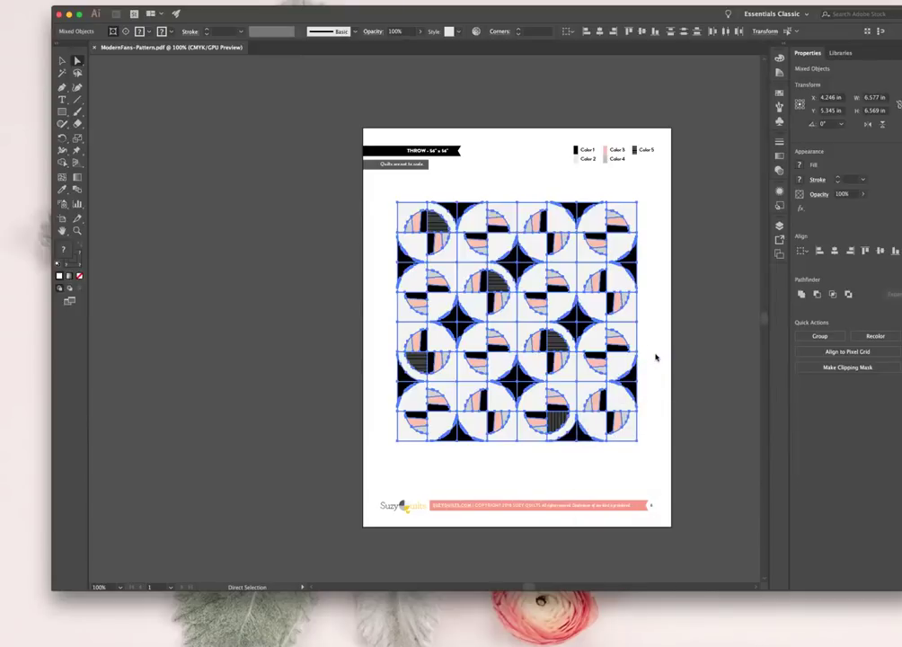
pyautogui.press('Delete')
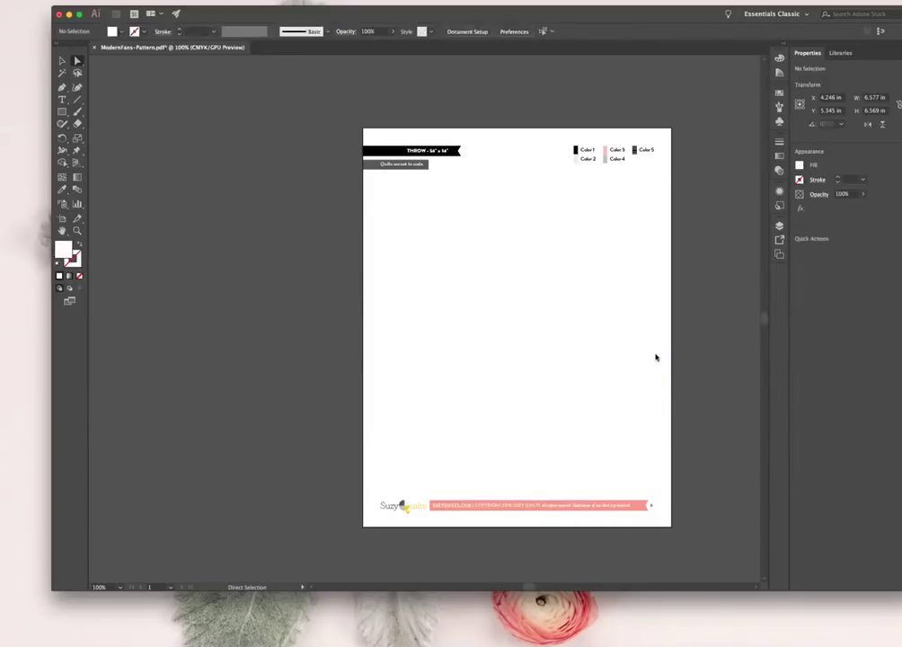
# - Delete the remaining header, colour key and footer from the page
pyautogui.click(62, 60)
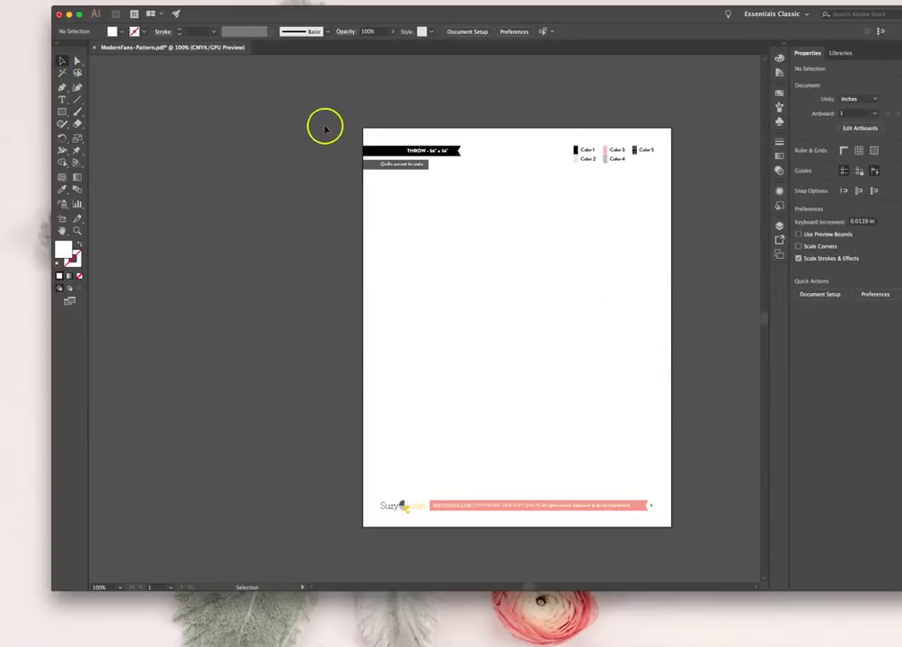
pyautogui.hotkey('ctrl', 'a')
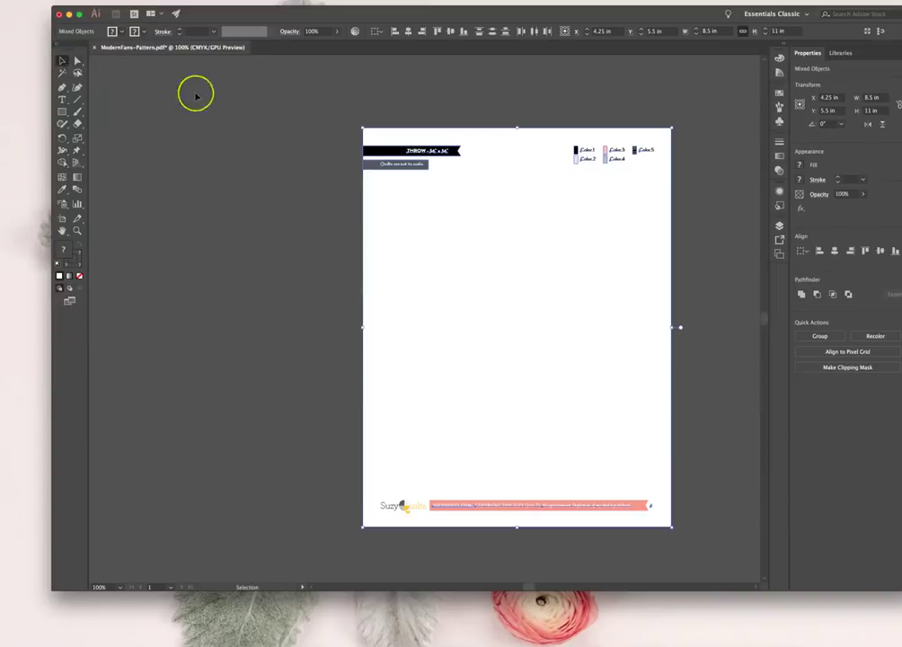
pyautogui.press('Delete')
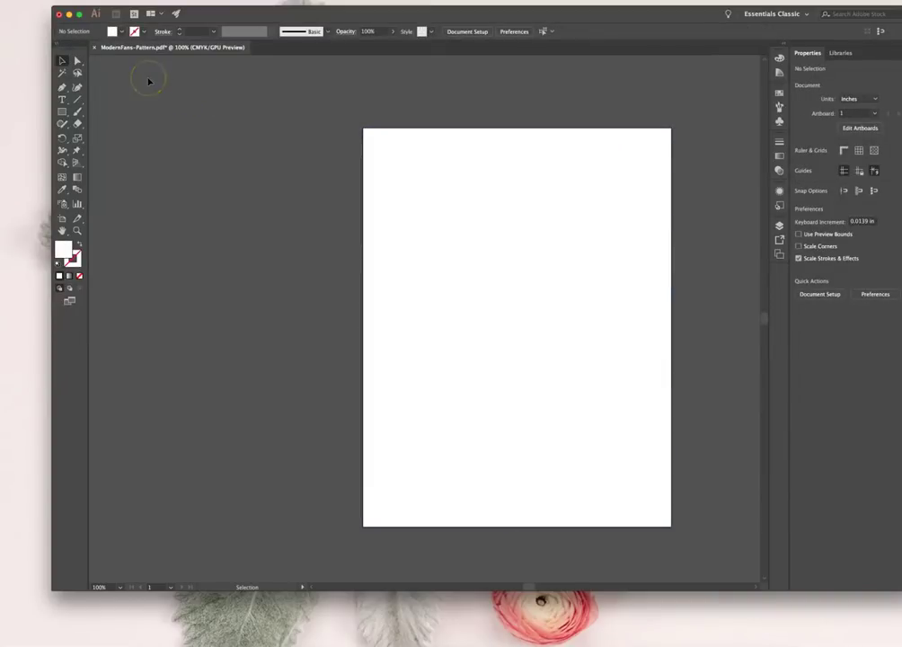
# - Paste the quilt blocks back and centre them on the artboard
pyautogui.hotkey('ctrl', 'z')
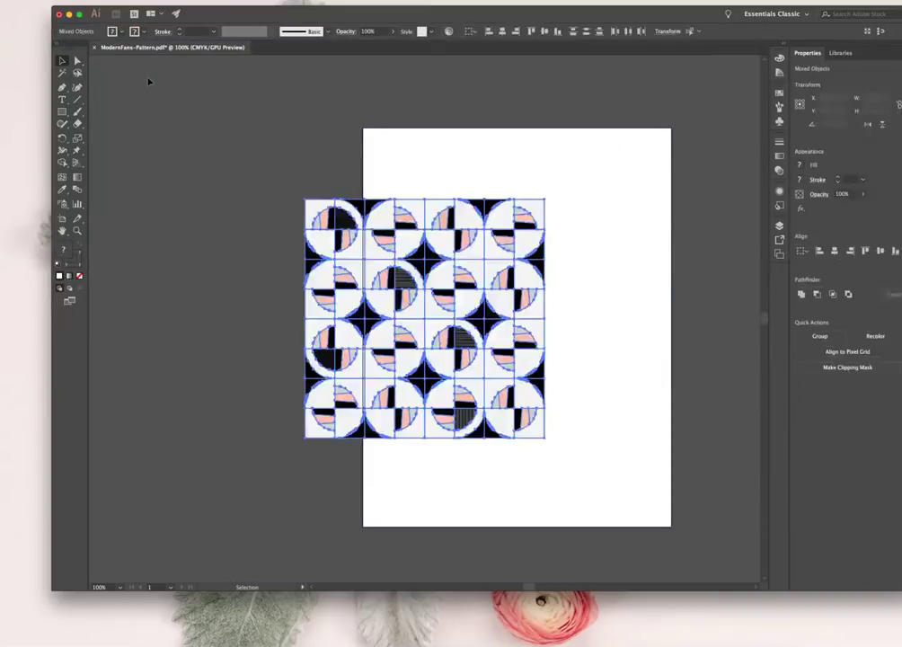
pyautogui.moveTo(384, 232); pyautogui.dragTo(479, 237)
pyautogui.hscroll(3, 434, 203)
pyautogui.hscroll(3, 423, 207)
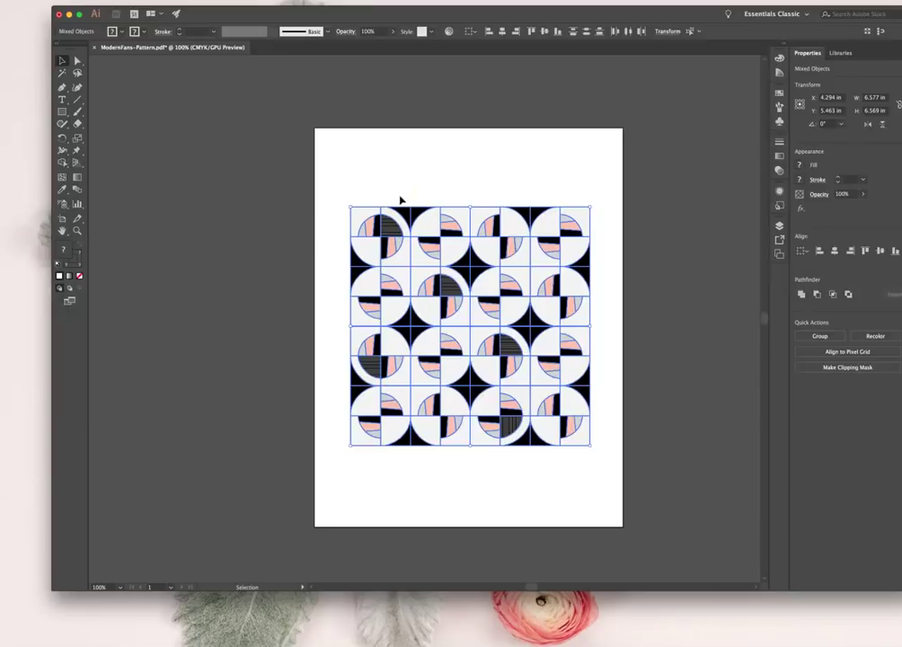
pyautogui.click(384, 190)
pyautogui.hscroll(1, 381, 186)
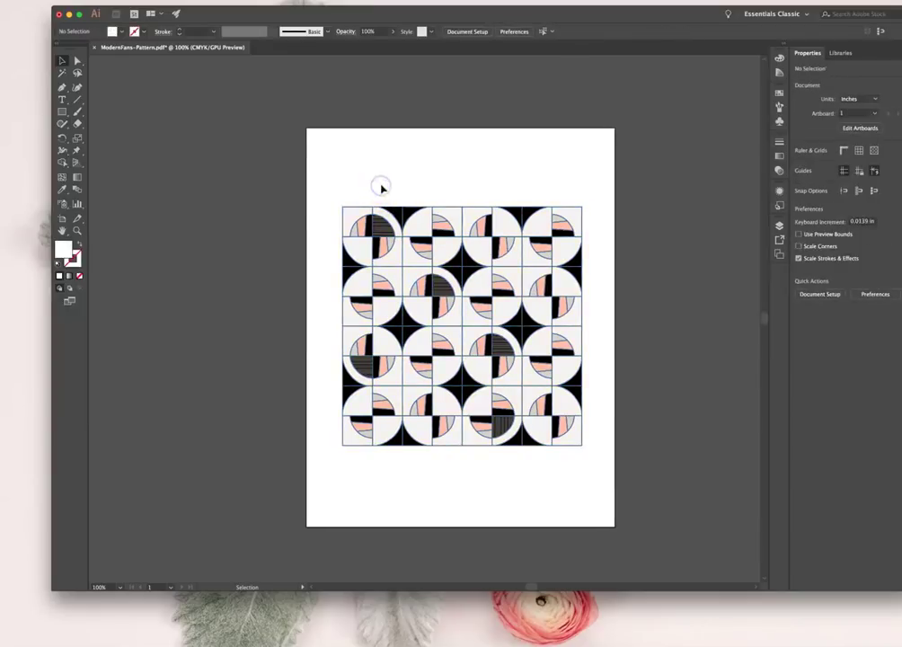
# - Zoom to 200% and select the top-left tile's quarter-circle shape
pyautogui.press('super+equal')
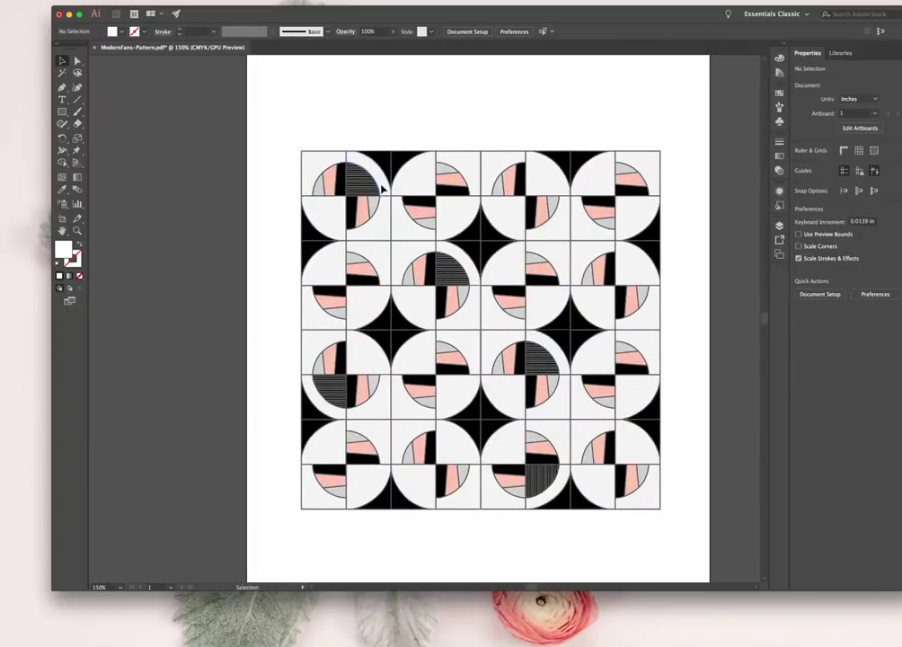
pyautogui.press('super+equal')
pyautogui.press('a')
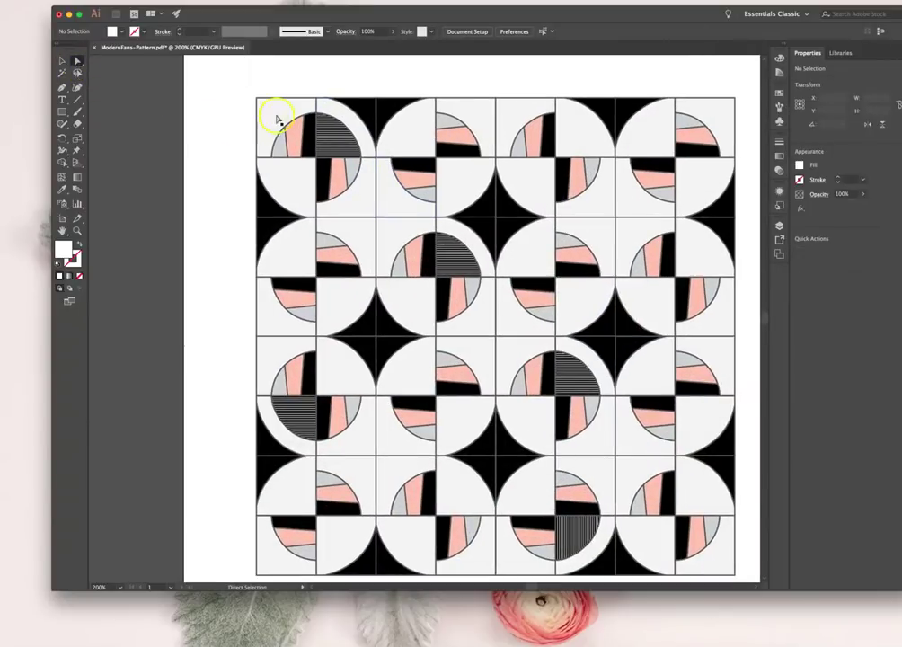
pyautogui.click(279, 118)
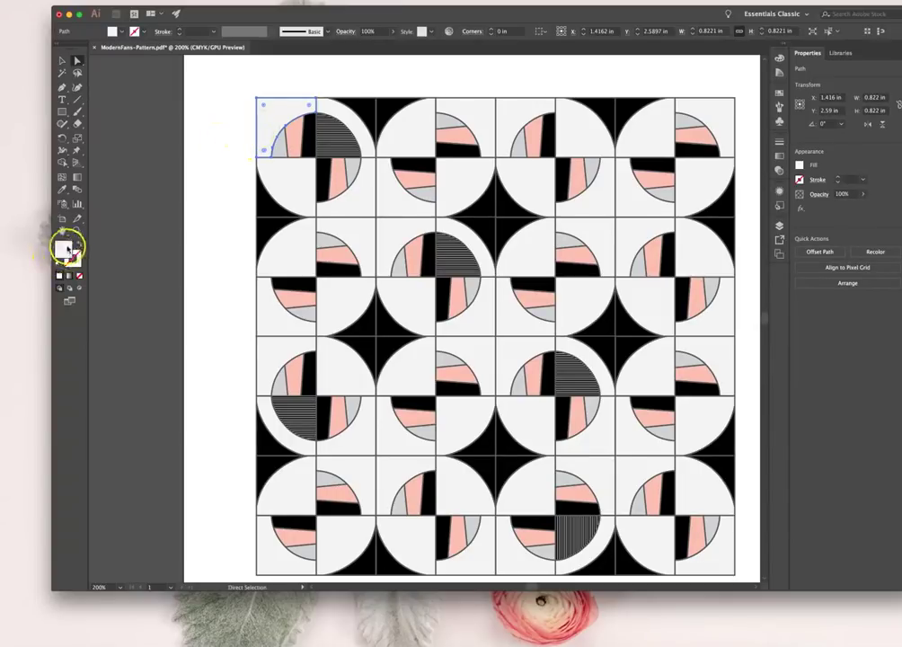
pyautogui.click(74, 261)
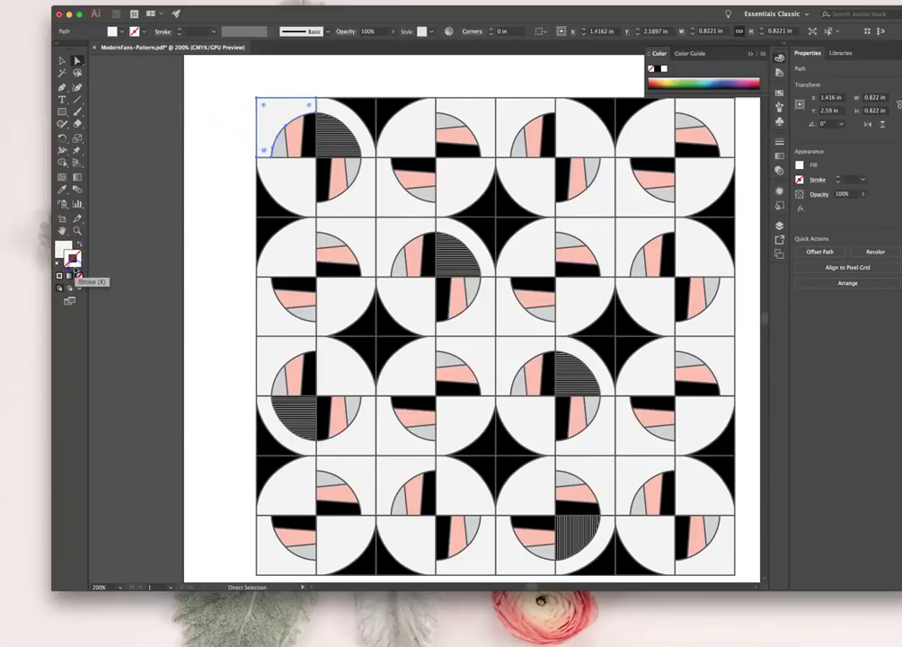
pyautogui.click(179, 199)
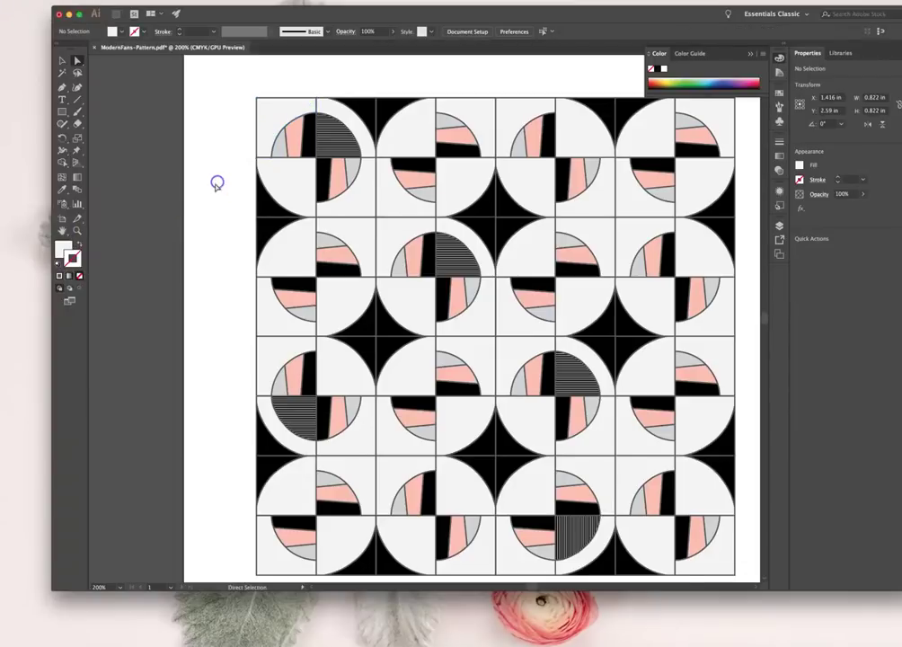
# - Delete the corner anchor point from the top-left tile's outline
pyautogui.click(259, 158)
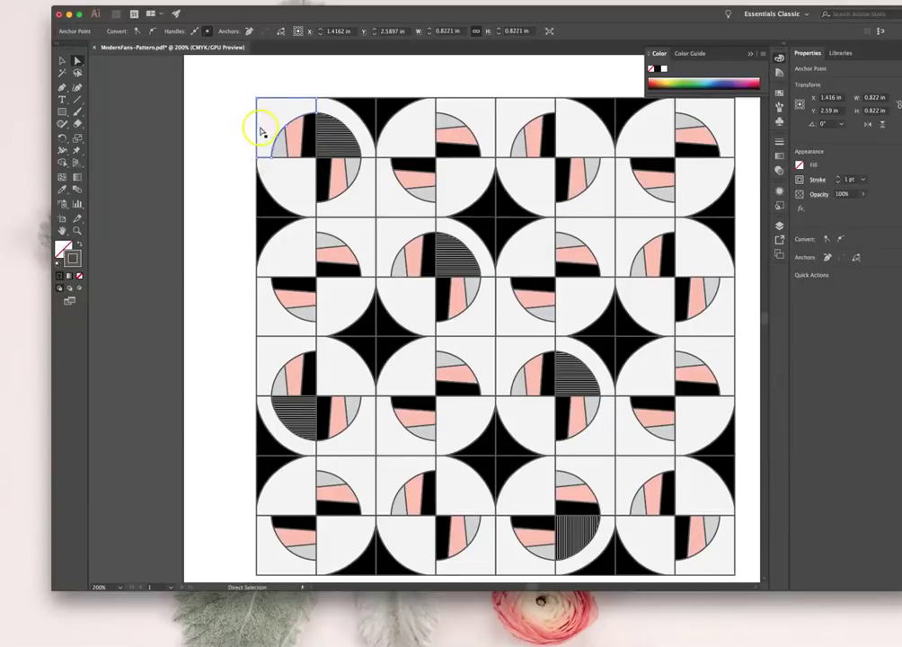
pyautogui.press('Delete')
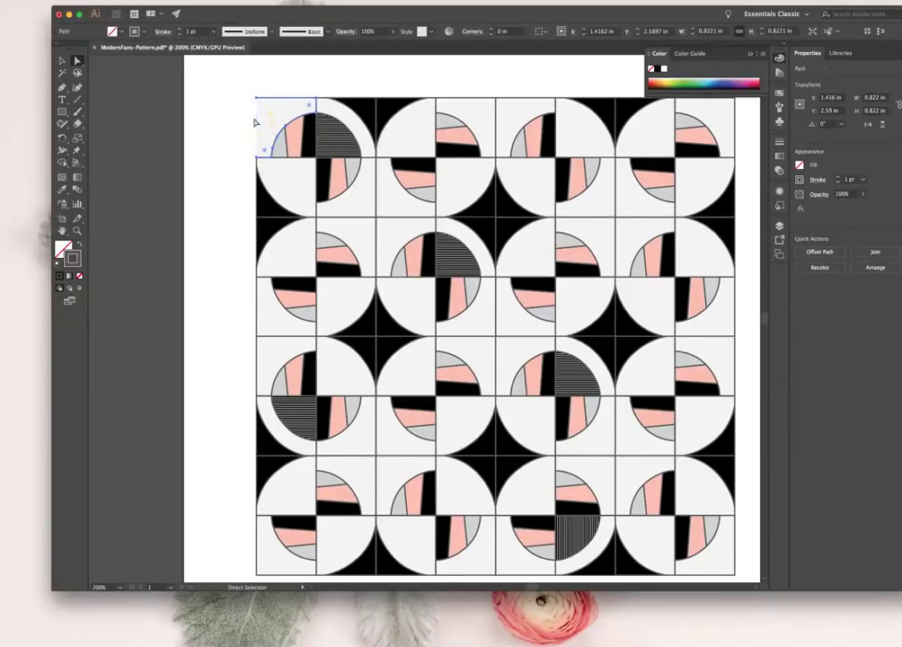
pyautogui.click(255, 123)
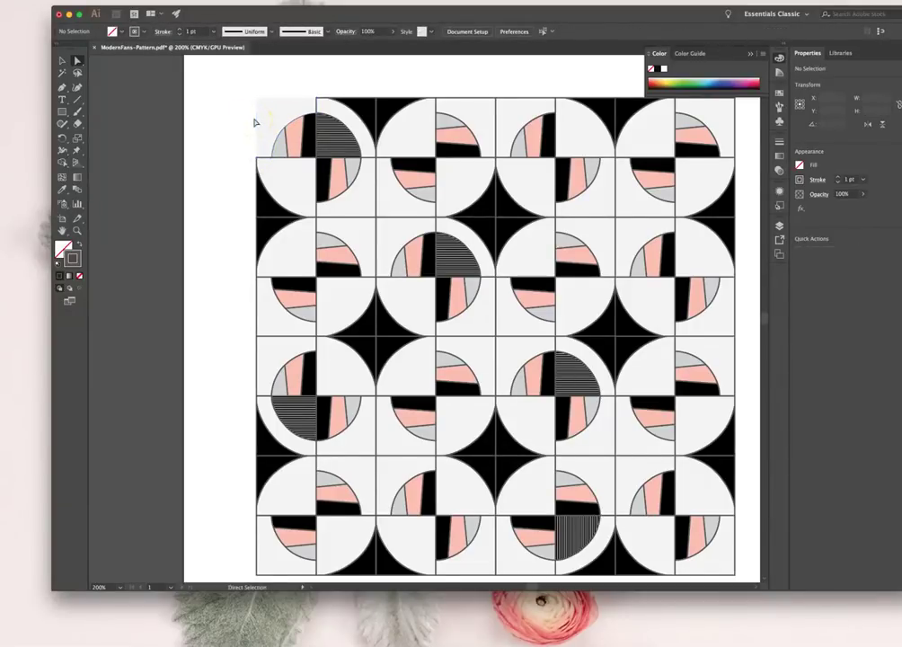
pyautogui.click(255, 123)
pyautogui.click(211, 168)
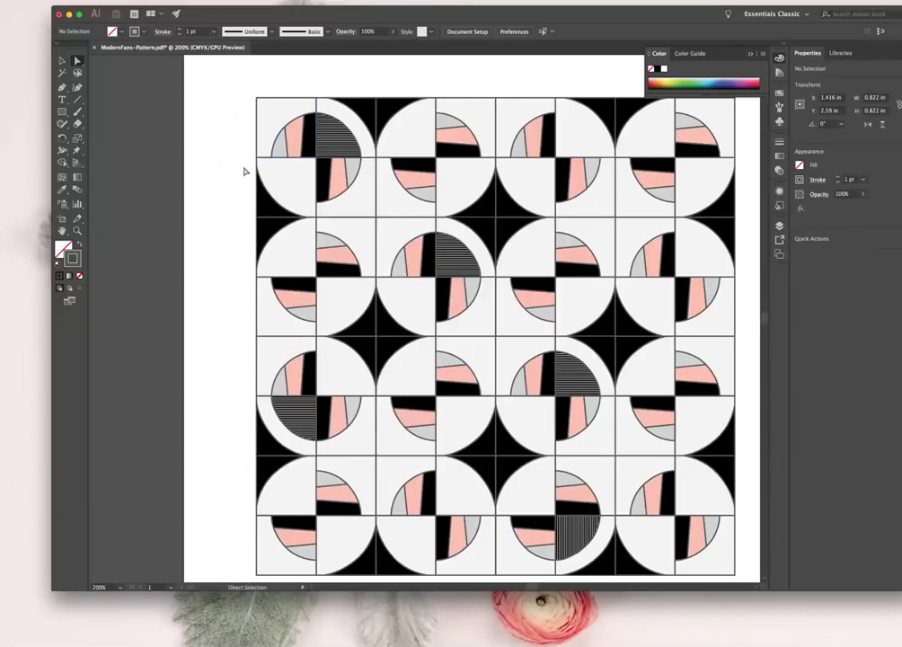
pyautogui.hscroll(1, 243, 170)
# - Marquee-select an arc anchor point on the centre fan piece
pyautogui.moveTo(245, 167); pyautogui.dragTo(295, 155)
pyautogui.click(491, 322)
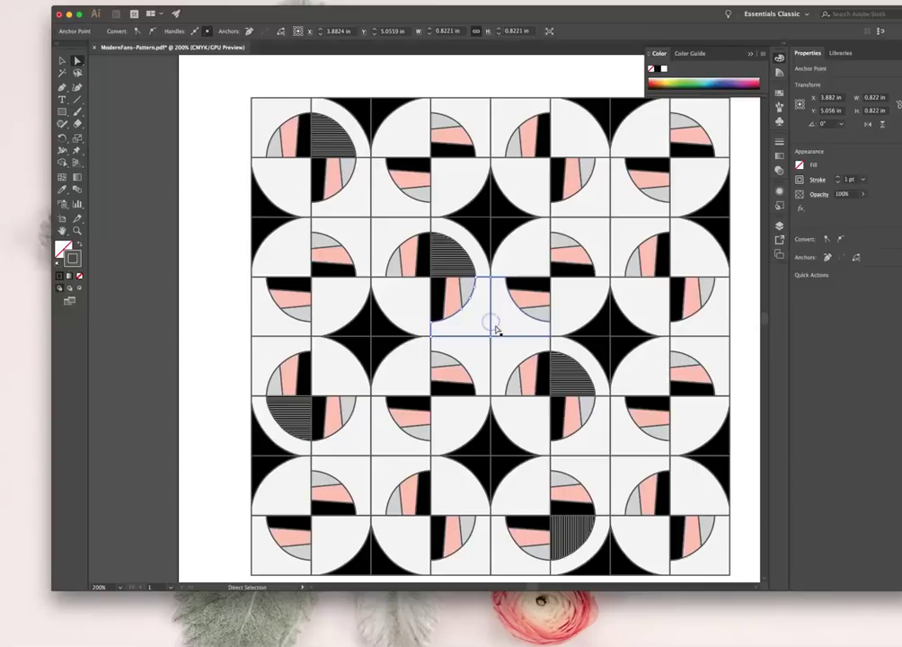
pyautogui.moveTo(430, 321); pyautogui.dragTo(282, 306)
pyautogui.hscroll(5, 281, 306)
pyautogui.hscroll(1, 270, 305)
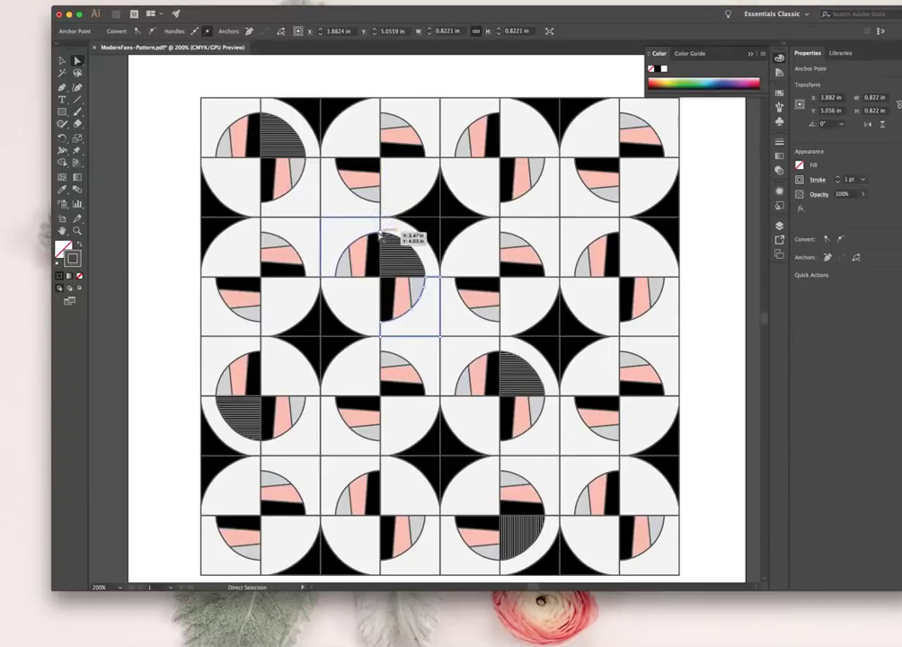
# - Pull the fan arc point left, then delete all outlines via Select > Same > Stroke Color
pyautogui.moveTo(380, 239); pyautogui.dragTo(358, 227)
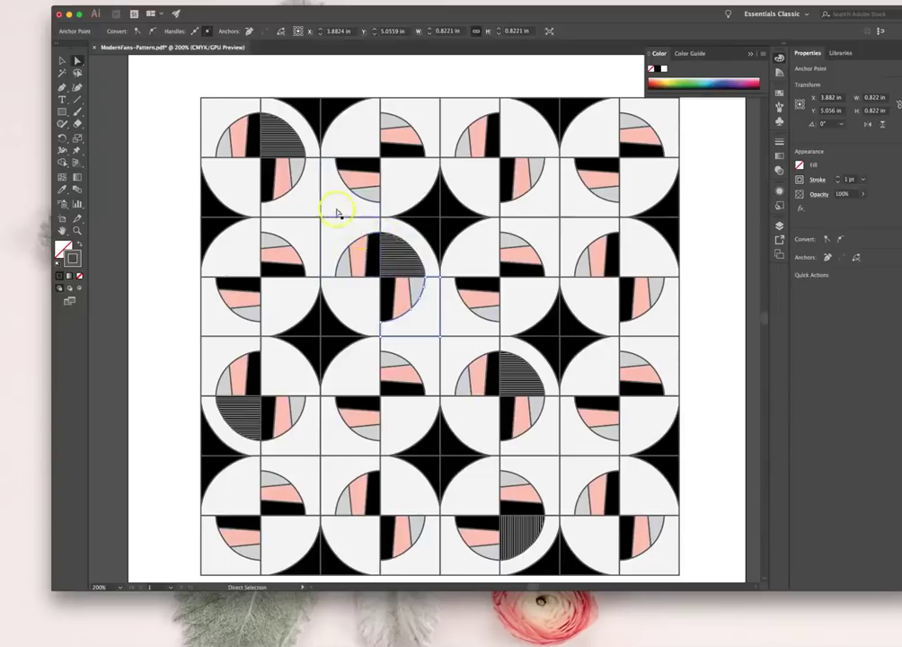
pyautogui.click(41, 0)
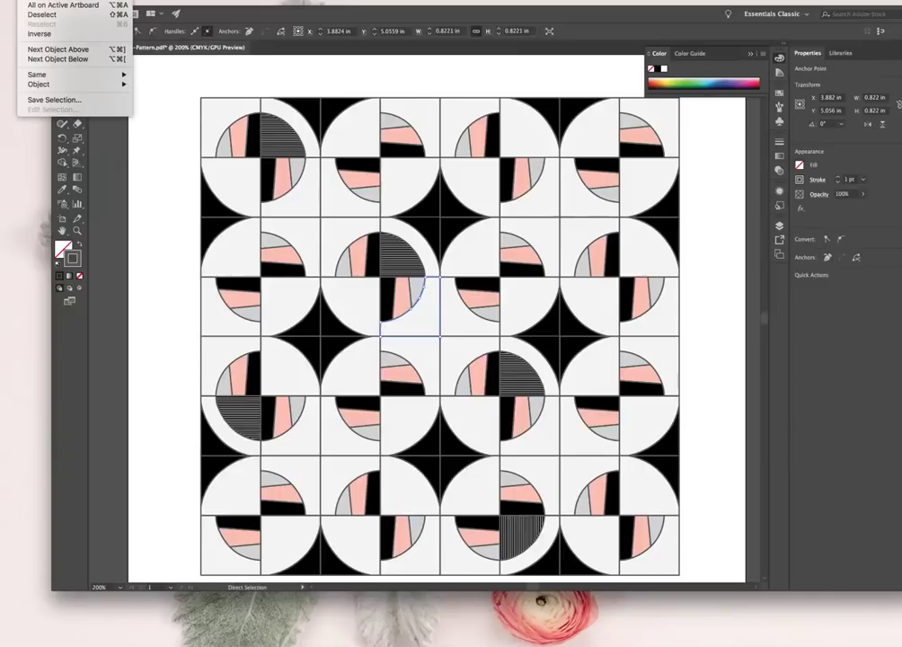
pyautogui.click(60, 78)
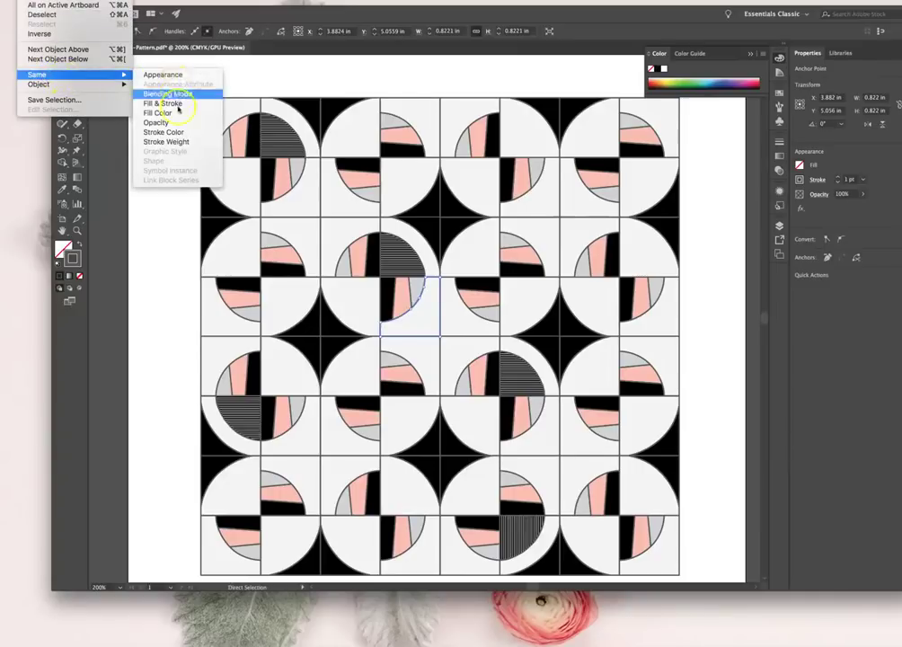
pyautogui.click(185, 136)
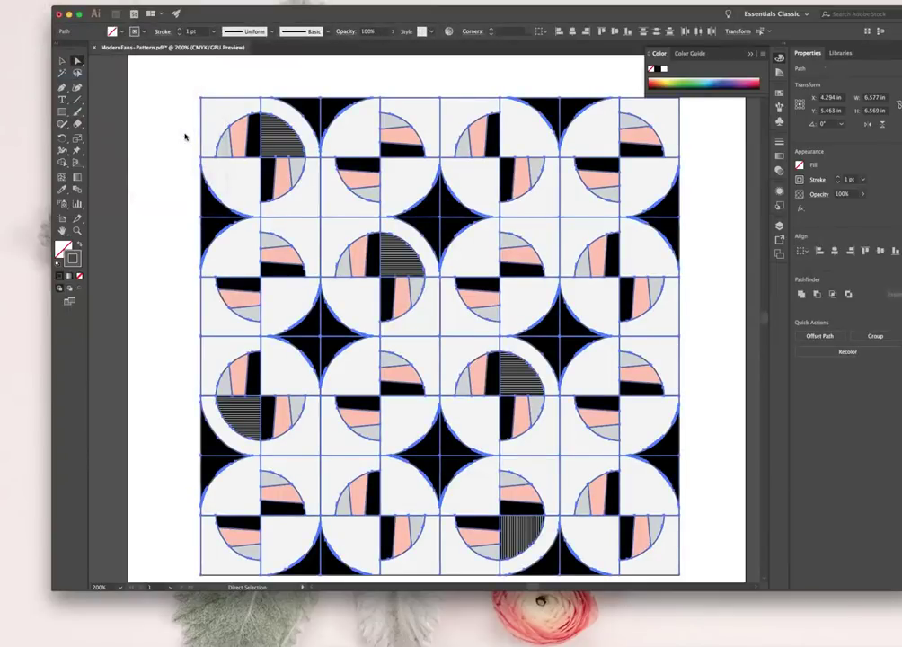
pyautogui.press('Delete')
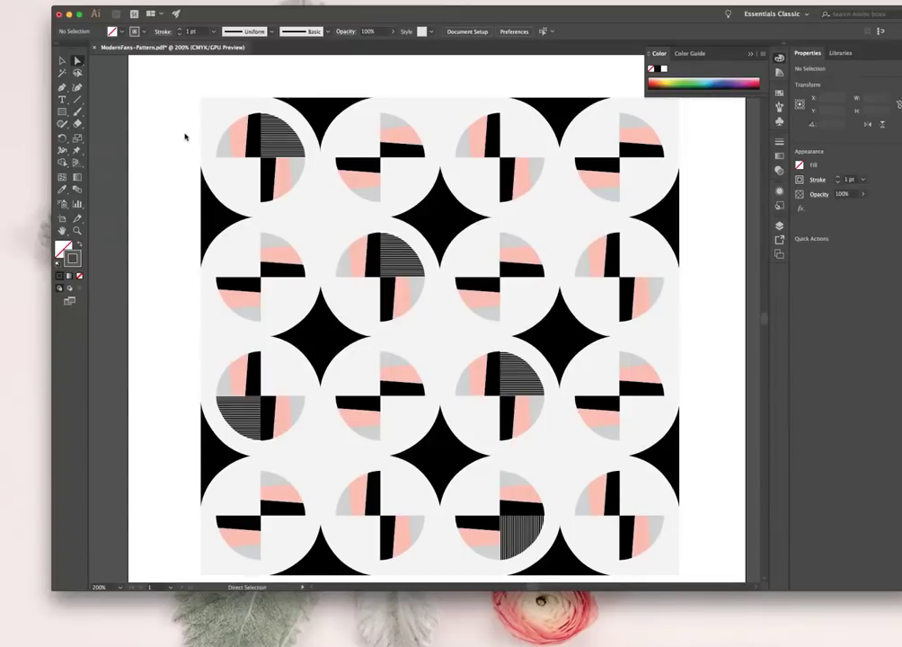
pyautogui.click(62, 60)
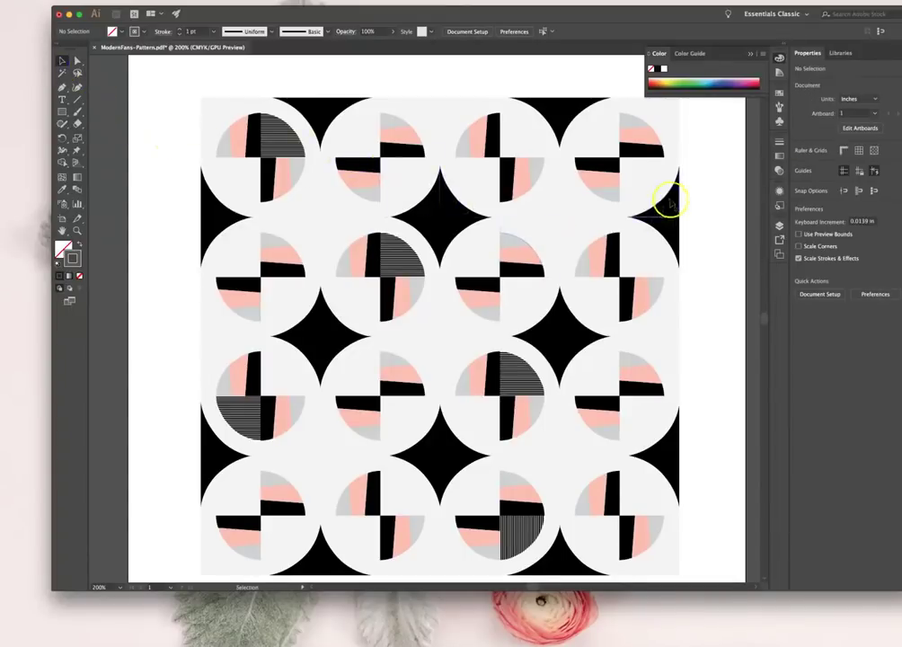
pyautogui.click(753, 56)
pyautogui.scroll(-2, 720, 210)
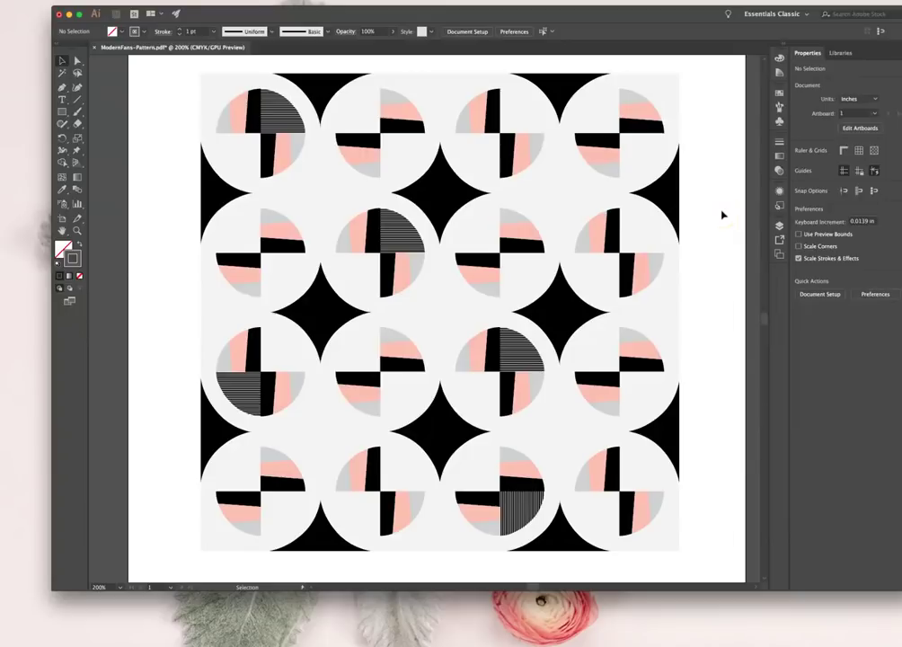
pyautogui.click(634, 244)
pyautogui.click(289, 129)
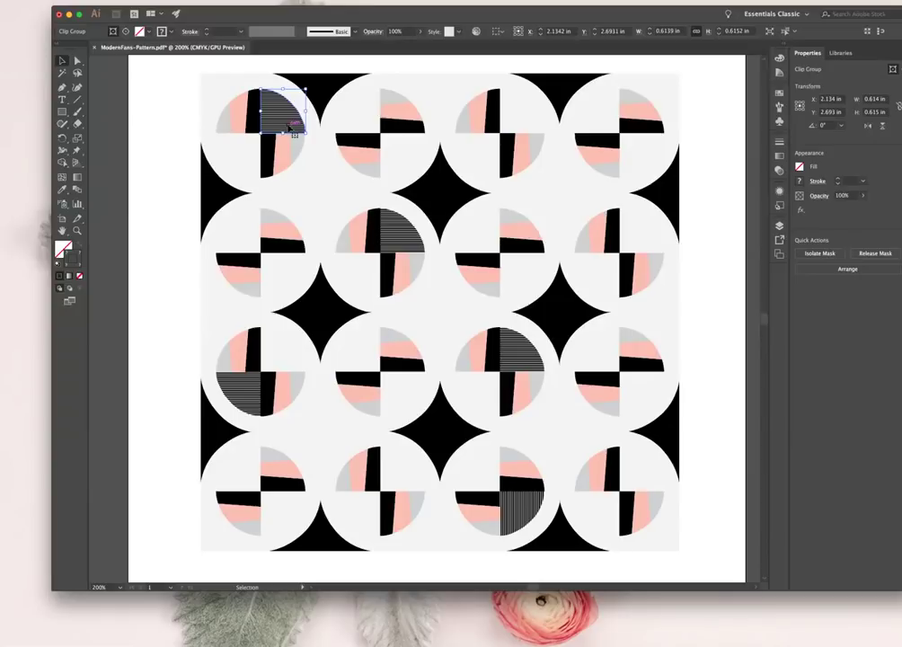
pyautogui.click(76, 60)
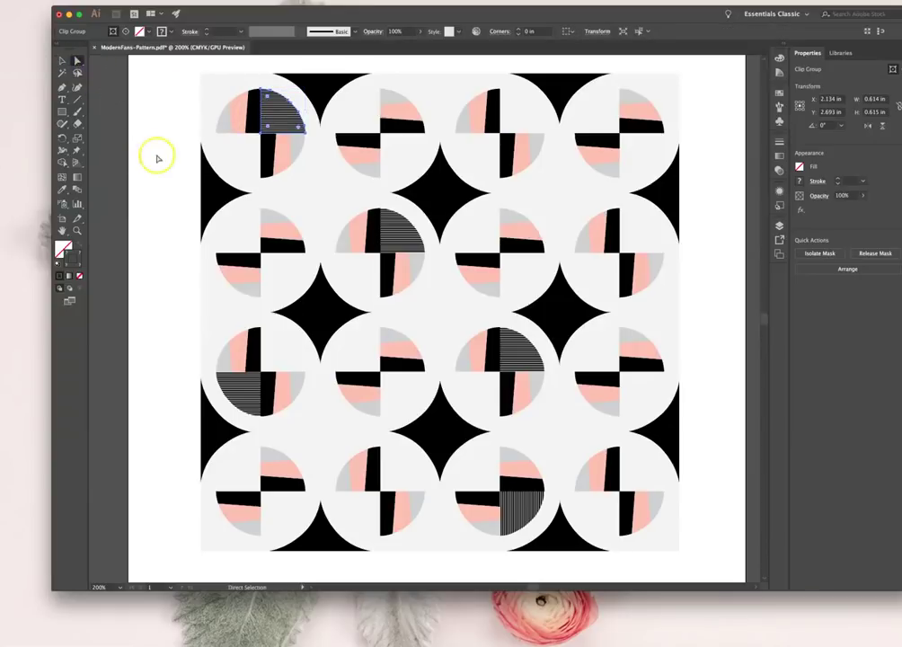
pyautogui.moveTo(229, 124)
pyautogui.mouseDown()
pyautogui.moveTo(232, 113)
pyautogui.moveTo(230, 132)
pyautogui.mouseUp()
pyautogui.click(63, 60)
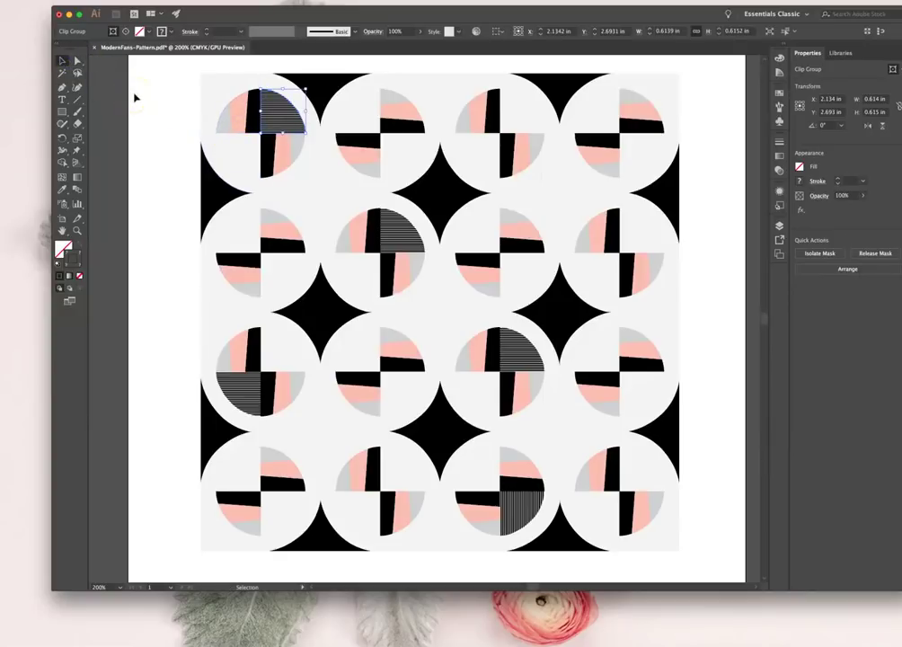
# - Open the soft pink palette pin in Pinterest and drag its image onto the artboard
pyautogui.click(709, 640)
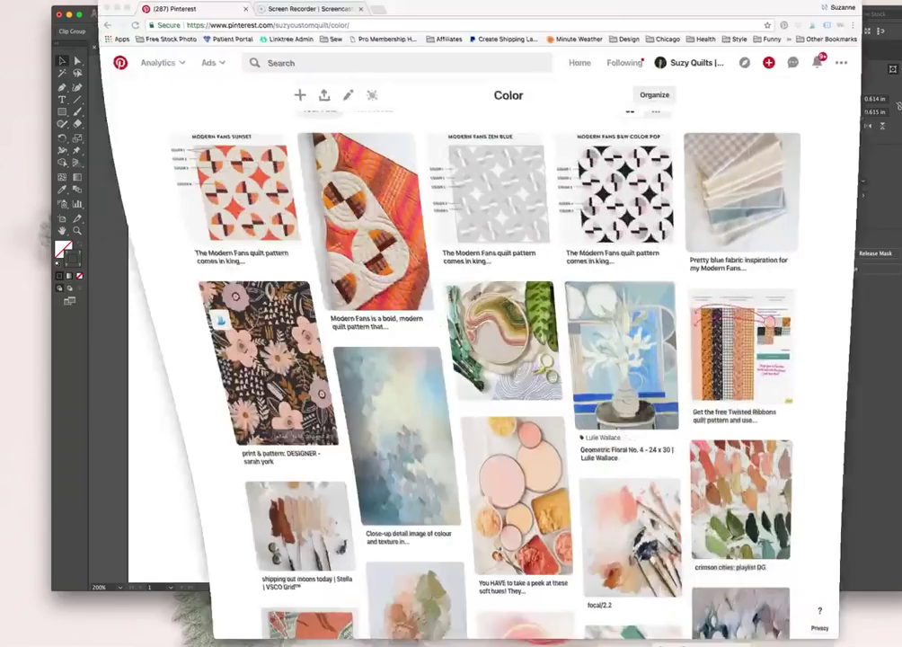
pyautogui.scroll(-5, 590, 415)
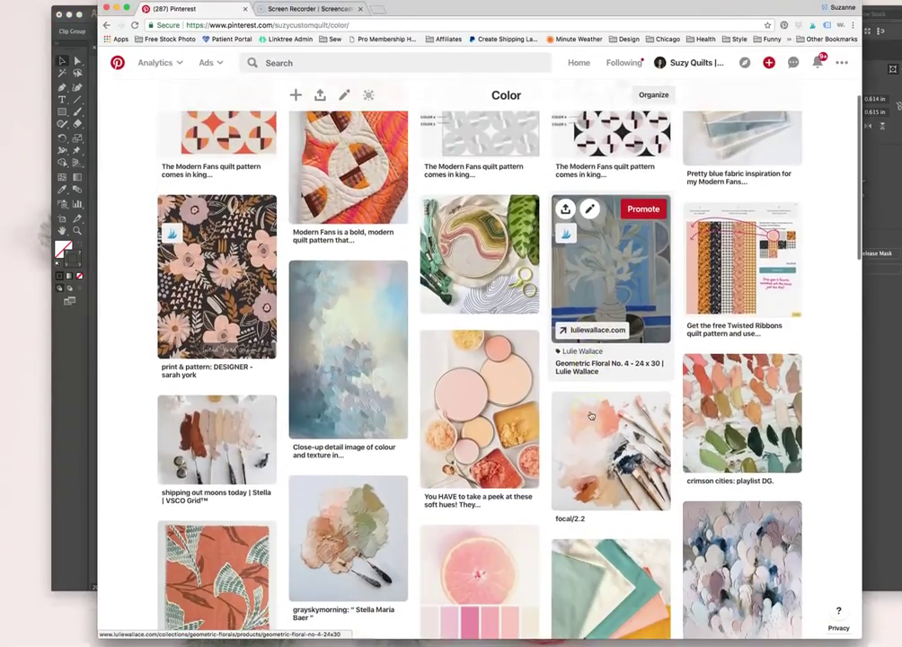
pyautogui.click(501, 426)
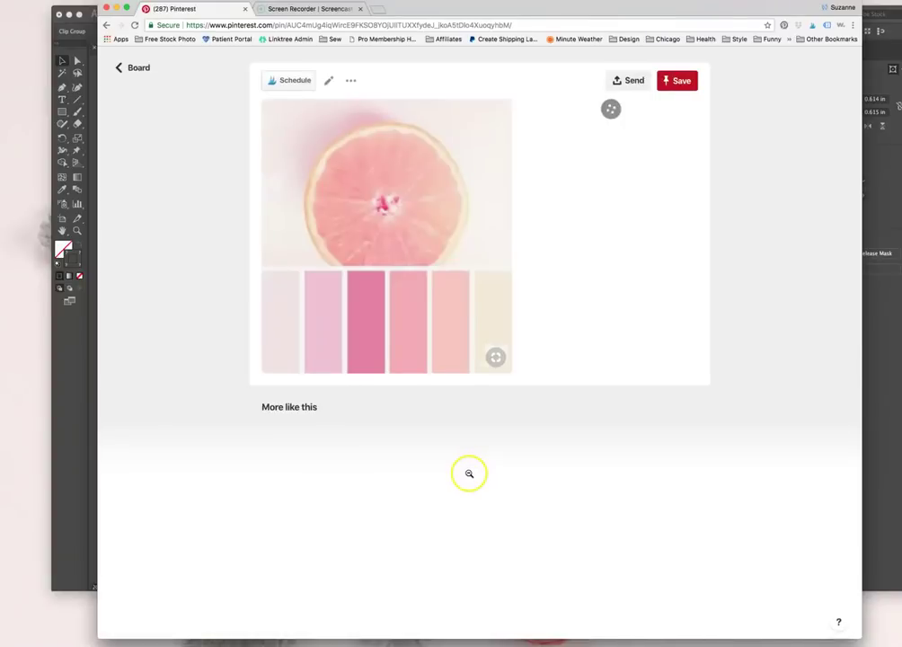
pyautogui.moveTo(407, 13); pyautogui.dragTo(789, 41)
pyautogui.moveTo(725, 167); pyautogui.dragTo(170, 177)
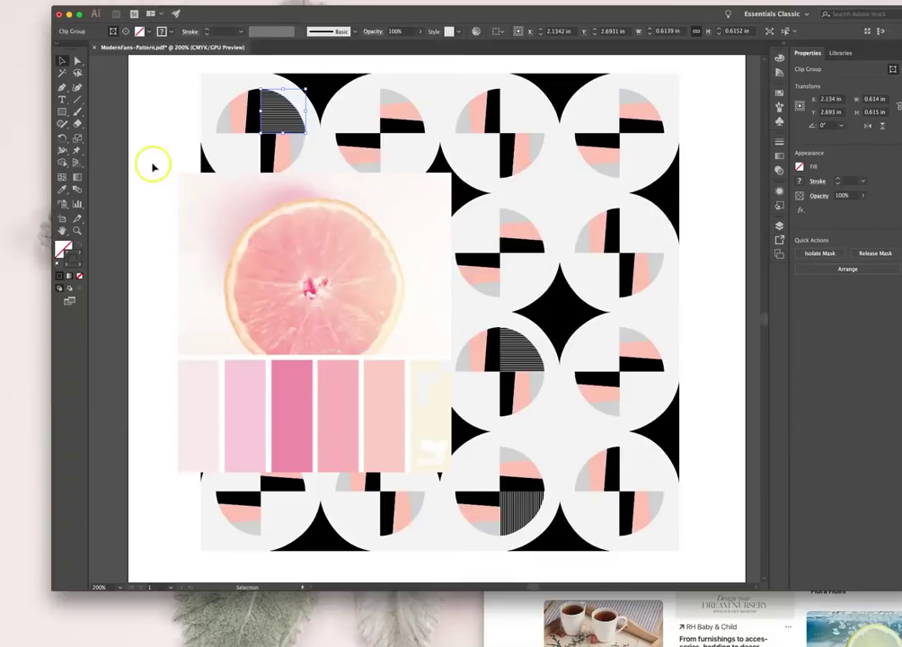
# - Shrink the grapefruit image to about 2.68 in wide and move it to the artboard's left edge
pyautogui.click(339, 384)
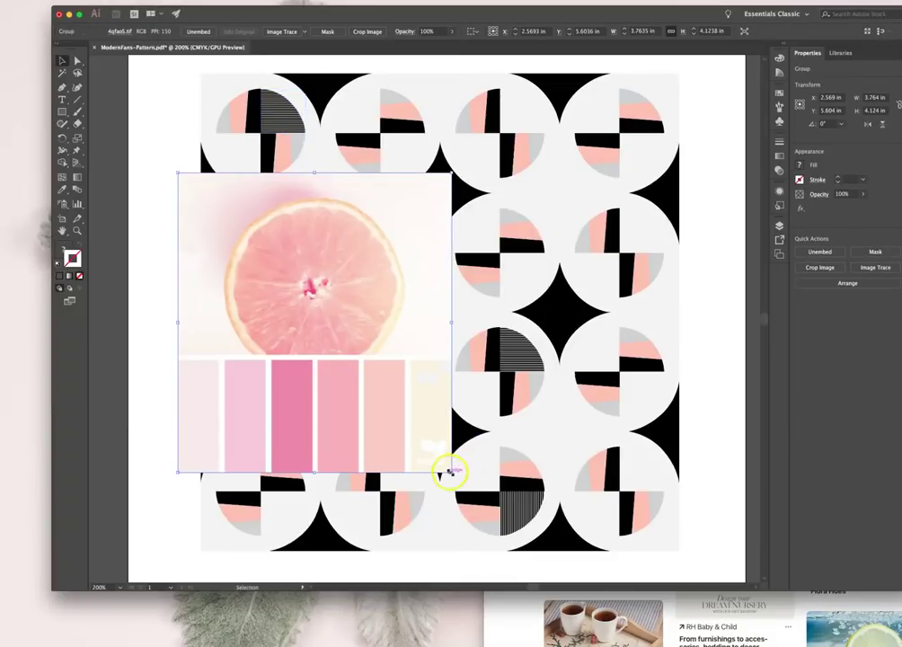
pyautogui.moveTo(450, 471); pyautogui.dragTo(384, 414)
pyautogui.hscroll(-3, 368, 409)
pyautogui.moveTo(342, 328); pyautogui.dragTo(232, 258)
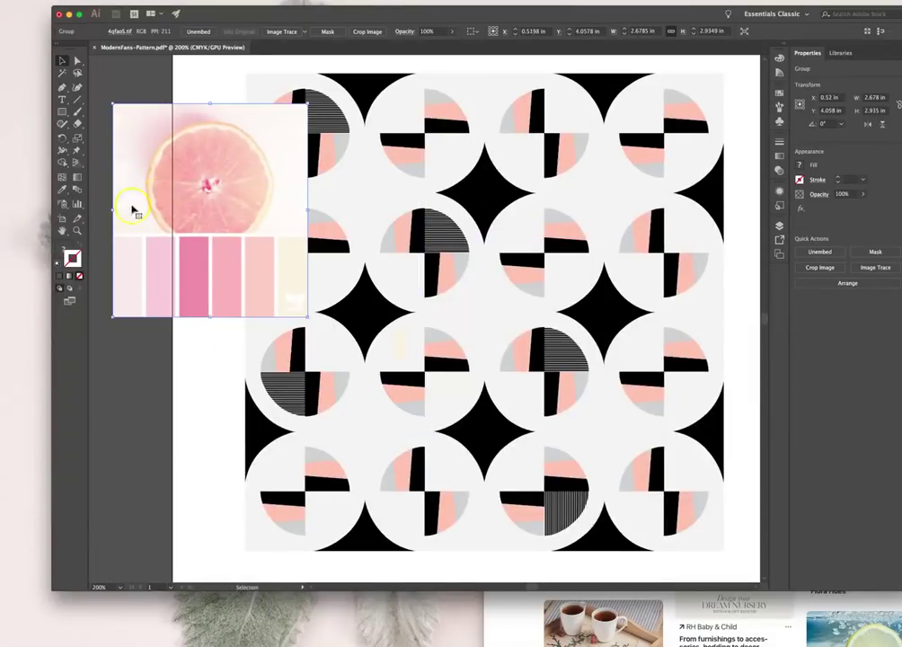
pyautogui.click(64, 243)
pyautogui.click(120, 349)
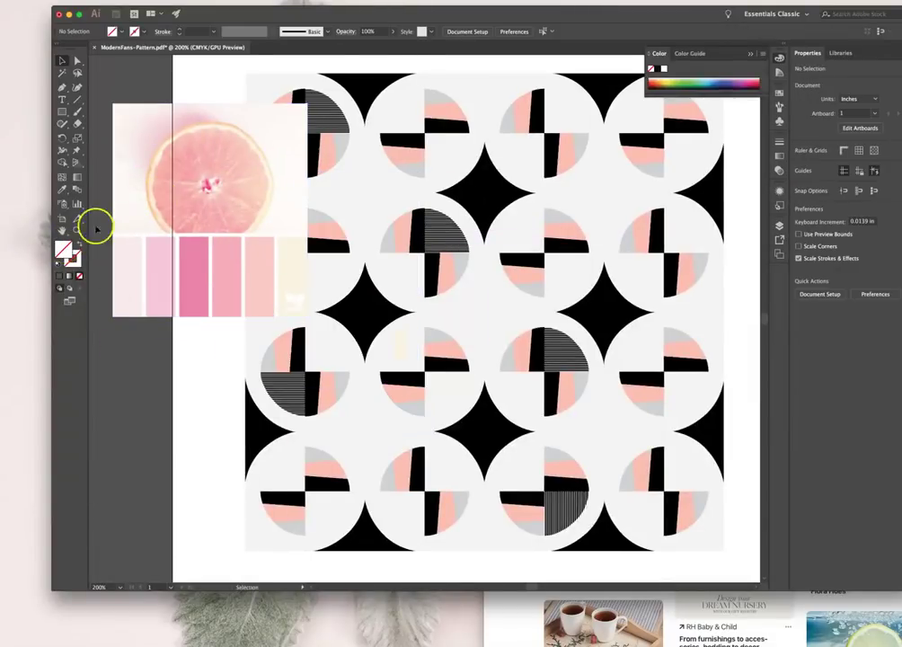
# - Sample the palette's lightest stripe with the Eyedropper and save it as a new swatch
pyautogui.click(63, 192)
pyautogui.click(136, 284)
pyautogui.click(133, 283)
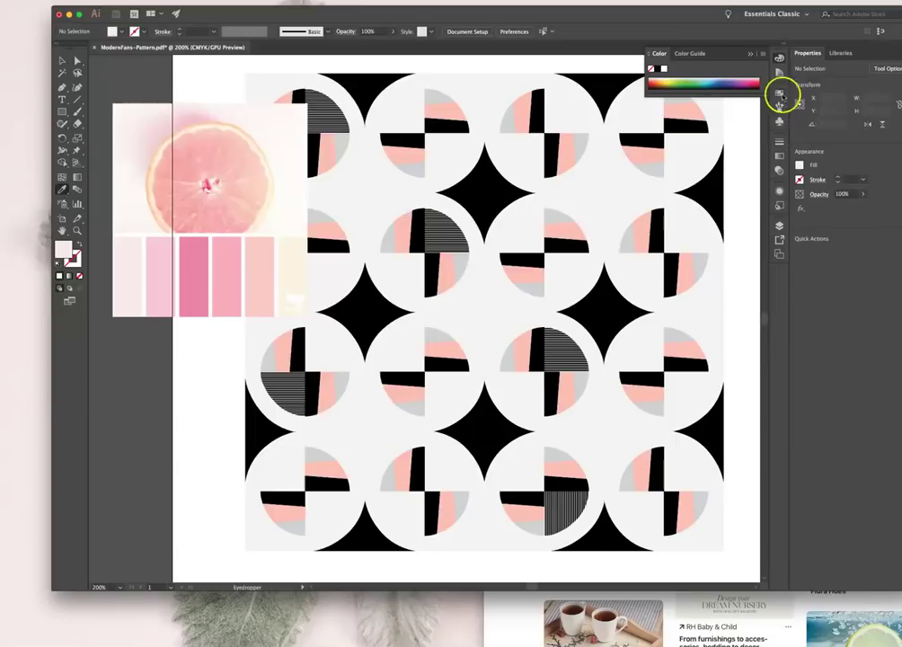
pyautogui.click(778, 91)
pyautogui.click(739, 146)
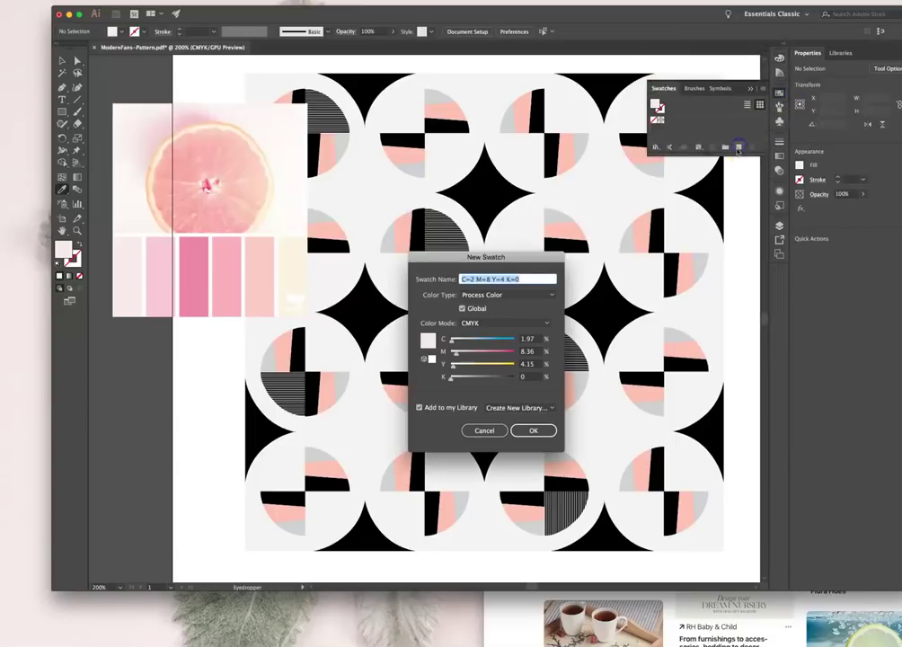
pyautogui.click(533, 430)
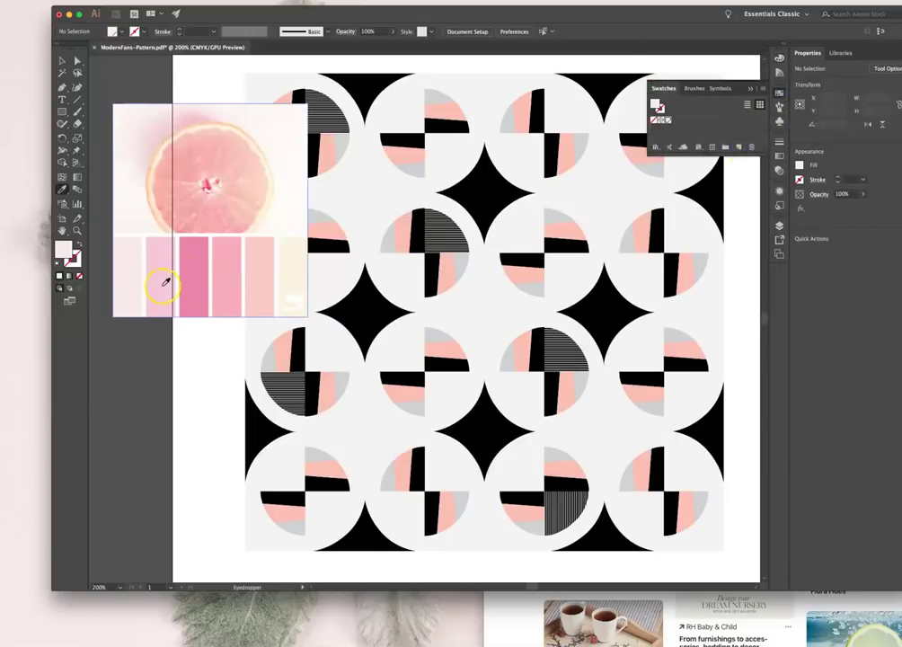
# - Add the pink and deeper pink stripes as new swatches
pyautogui.click(166, 282)
pyautogui.click(737, 148)
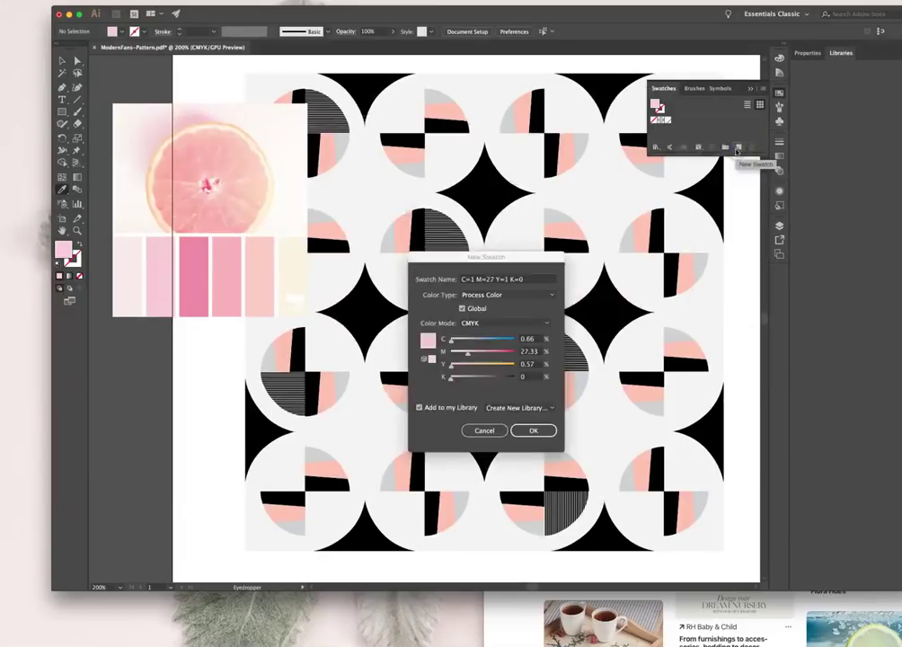
pyautogui.click(533, 430)
pyautogui.click(195, 294)
pyautogui.click(738, 148)
pyautogui.click(534, 430)
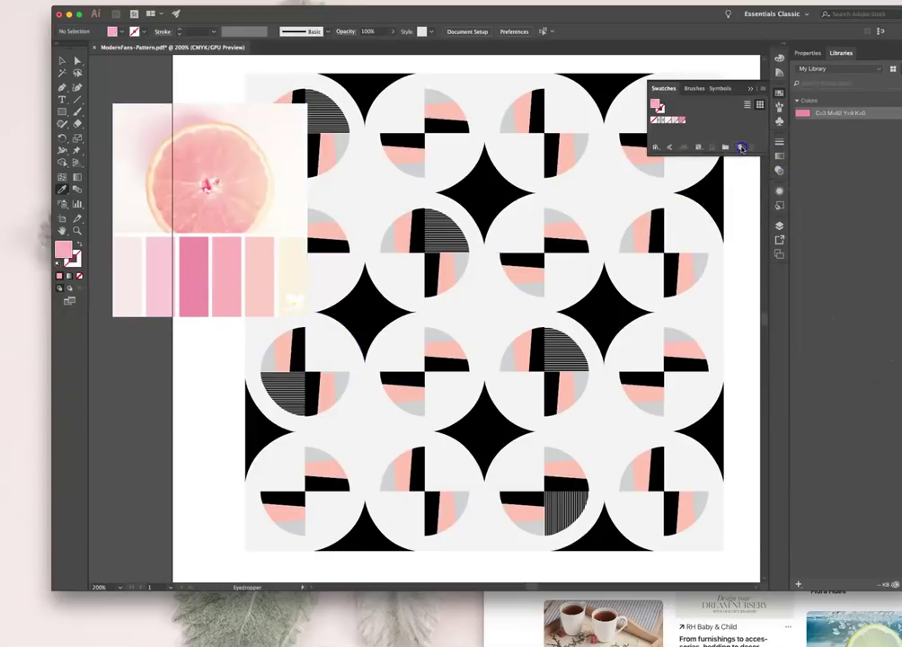
pyautogui.click(749, 148)
pyautogui.click(530, 435)
# - Save the salmon-pink and cream stripes as swatches and select the reference image
pyautogui.click(265, 282)
pyautogui.click(738, 149)
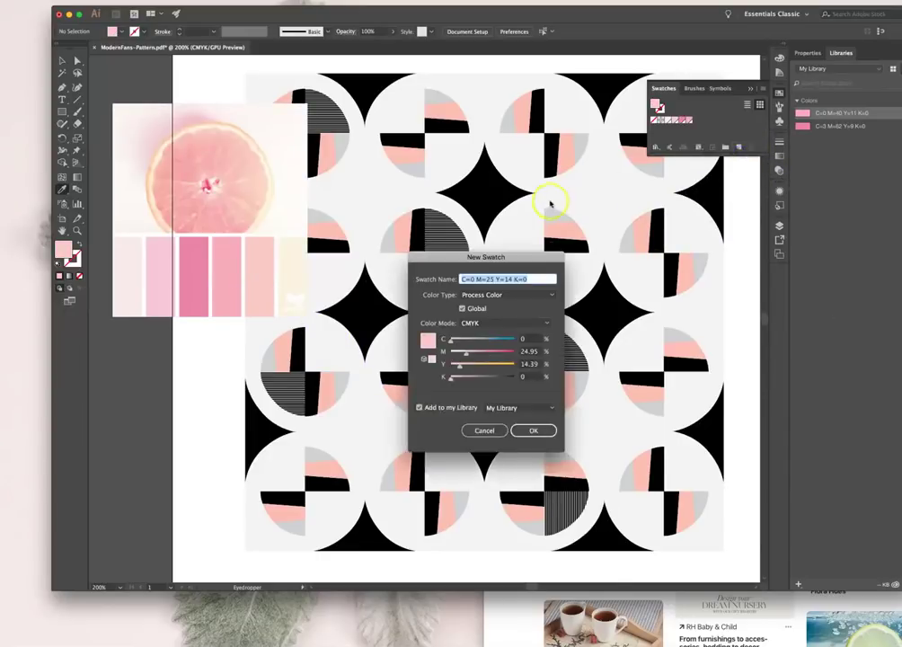
pyautogui.click(532, 430)
pyautogui.click(287, 268)
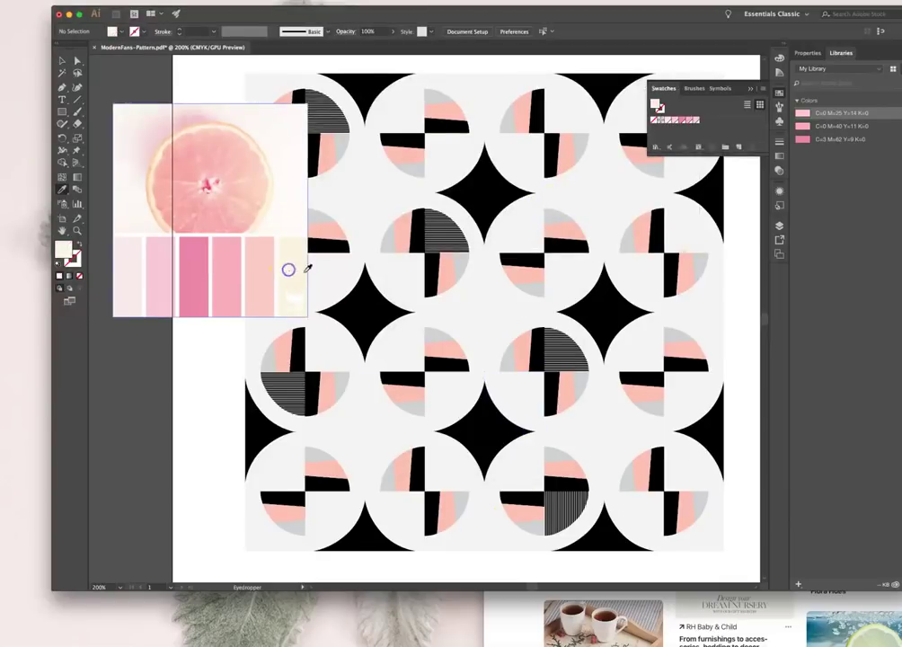
pyautogui.click(738, 150)
pyautogui.click(541, 430)
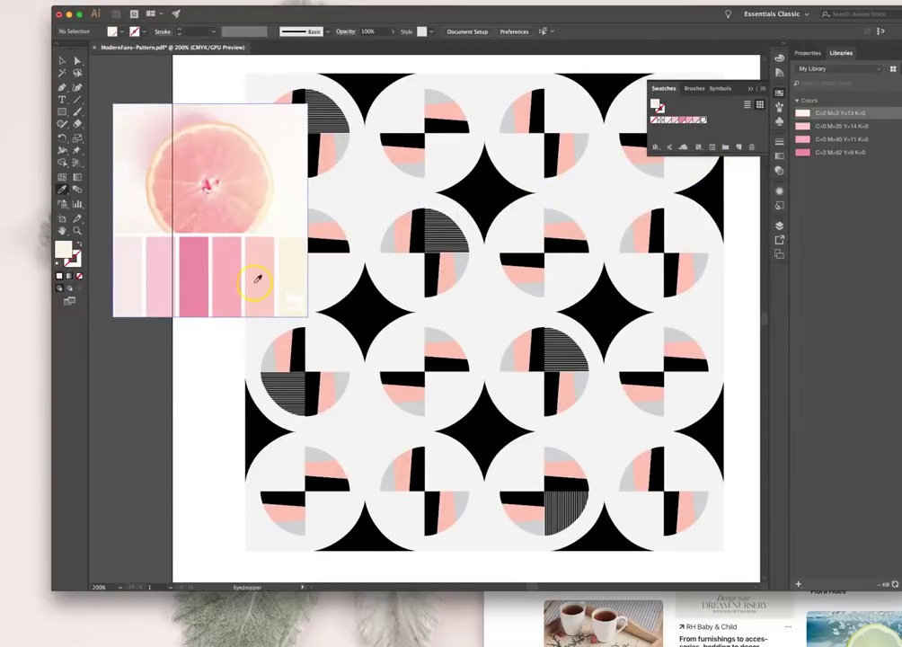
pyautogui.click(62, 61)
pyautogui.click(200, 144)
# - Delete the grapefruit image and Magic Wand-select all the salmon pink shapes
pyautogui.press('Delete')
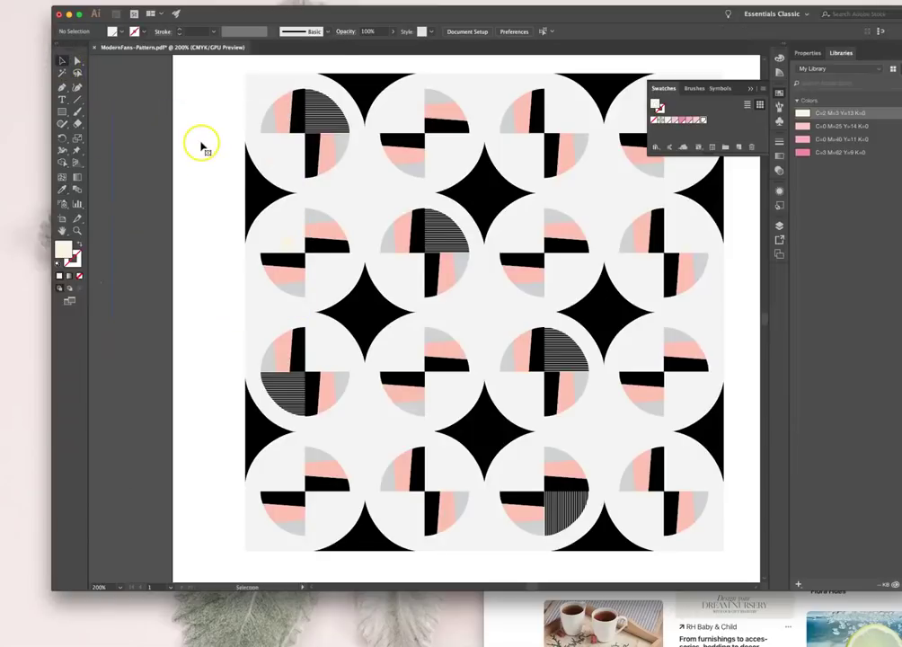
pyautogui.hscroll(2, 386, 296)
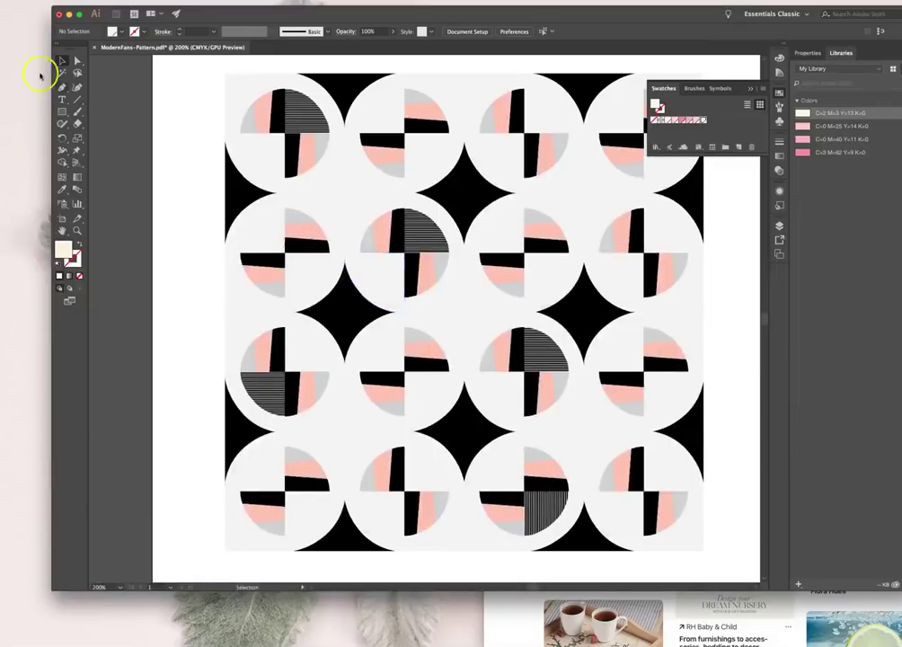
pyautogui.click(62, 72)
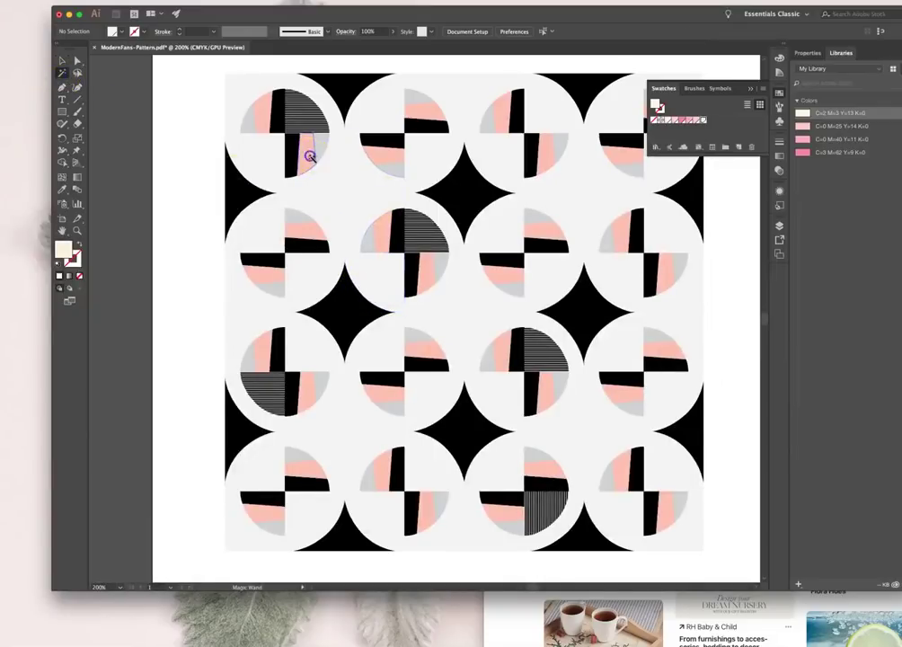
pyautogui.click(312, 144)
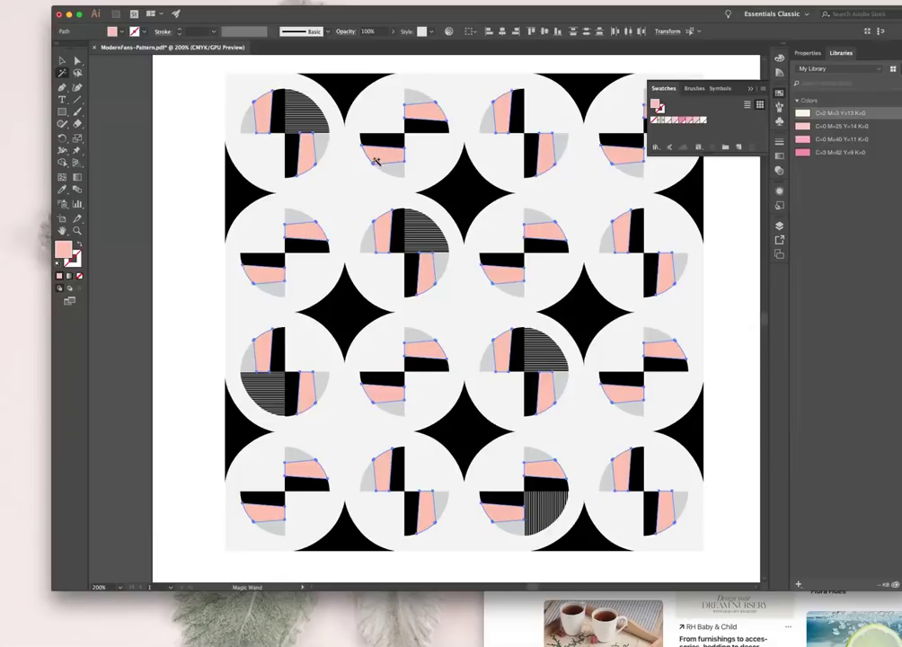
# - Magic Wand-select the black stars, then the light background quarter shapes
pyautogui.click(62, 60)
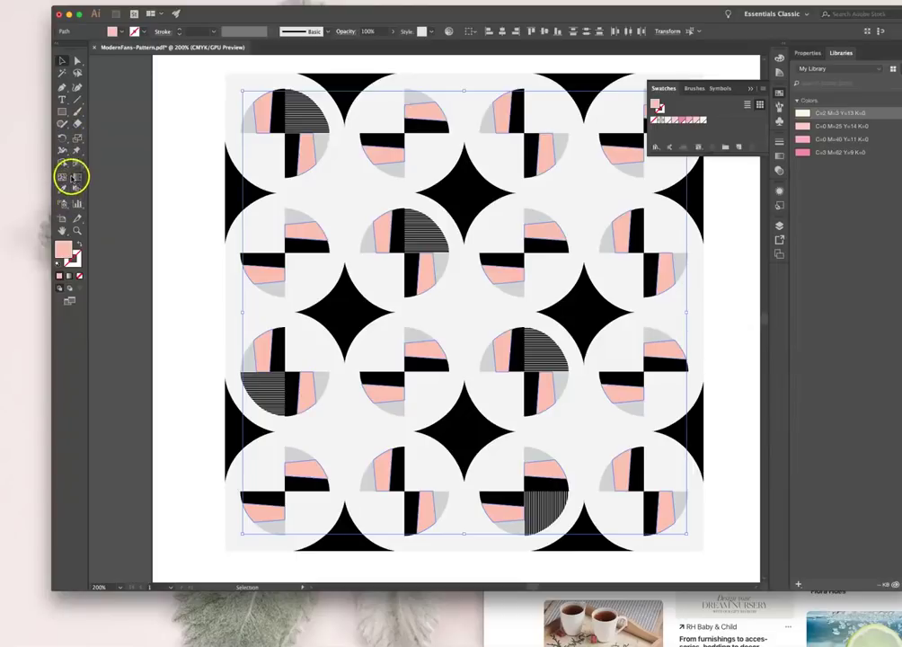
pyautogui.click(62, 74)
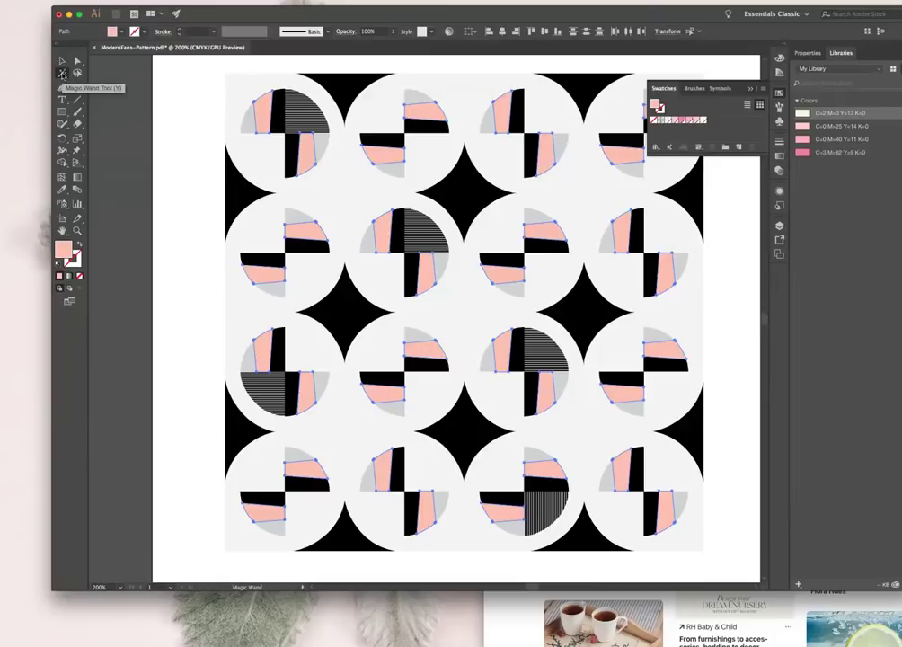
pyautogui.click(356, 173)
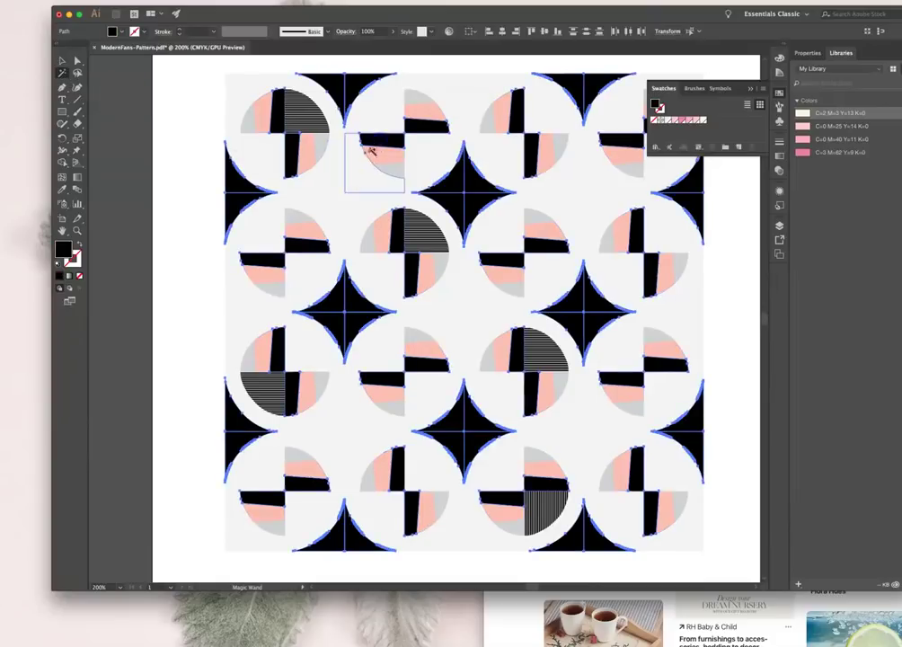
pyautogui.click(355, 221)
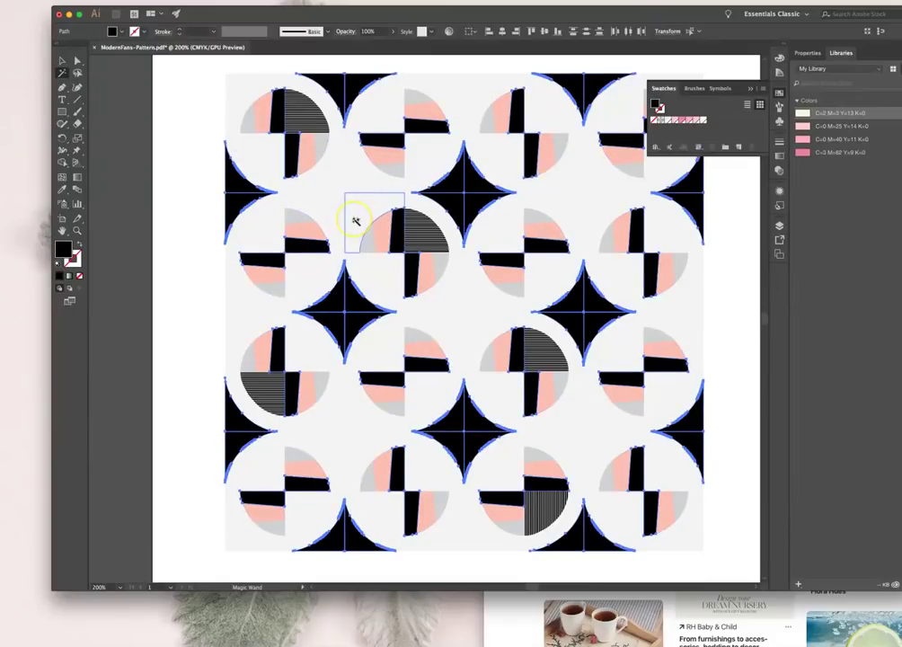
pyautogui.click(433, 258)
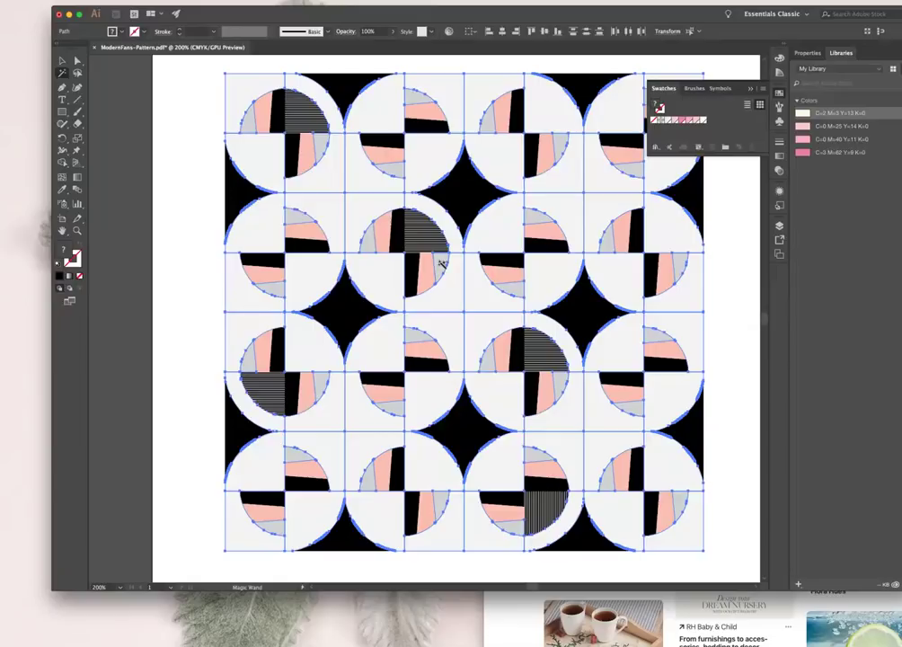
# - Select all grey wedges by matching fill colour and fill them light pink
pyautogui.click(77, 61)
pyautogui.click(216, 170)
pyautogui.click(252, 133)
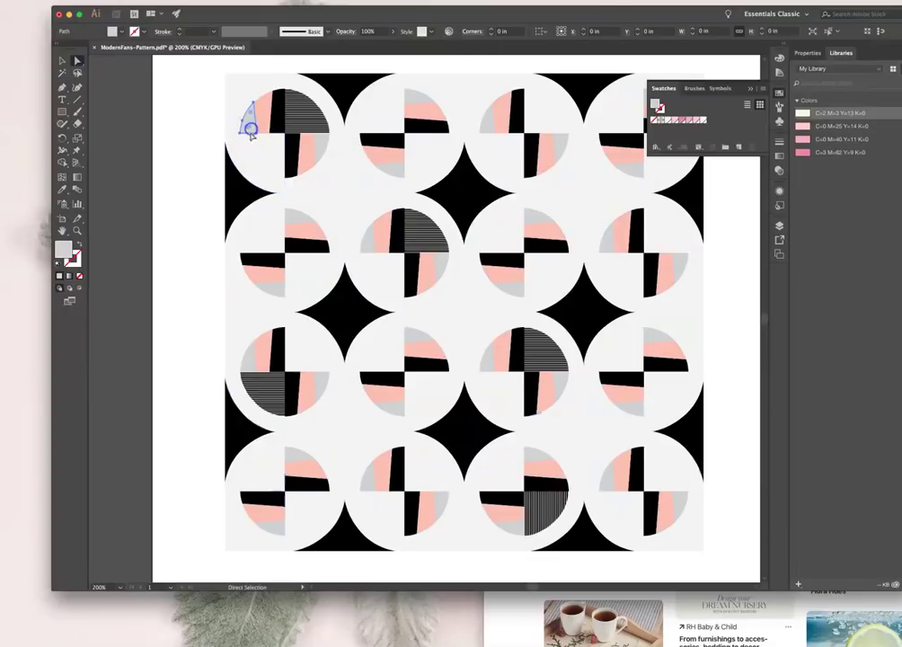
pyautogui.click(40, 1)
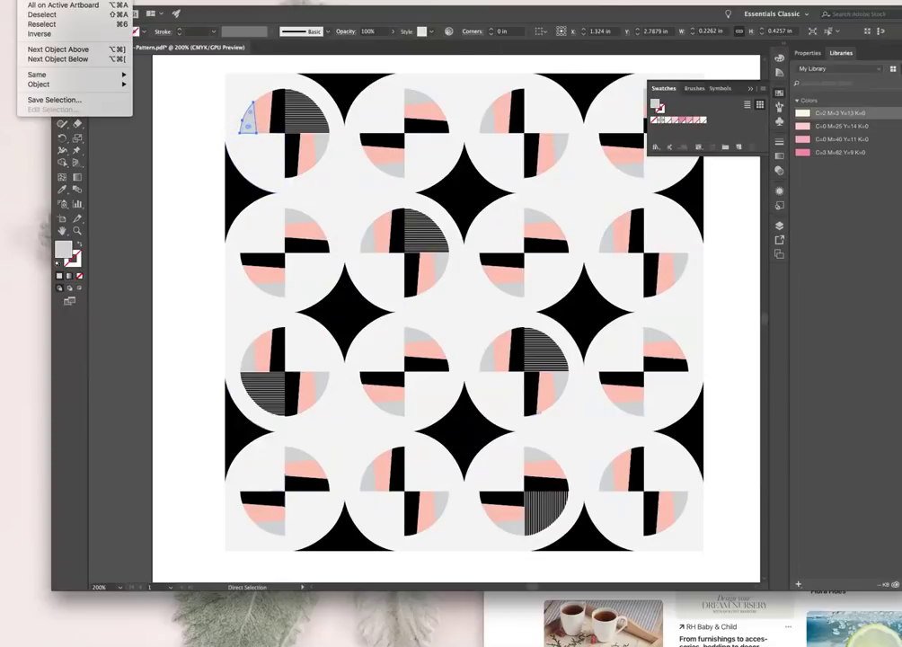
pyautogui.moveTo(45, 75)
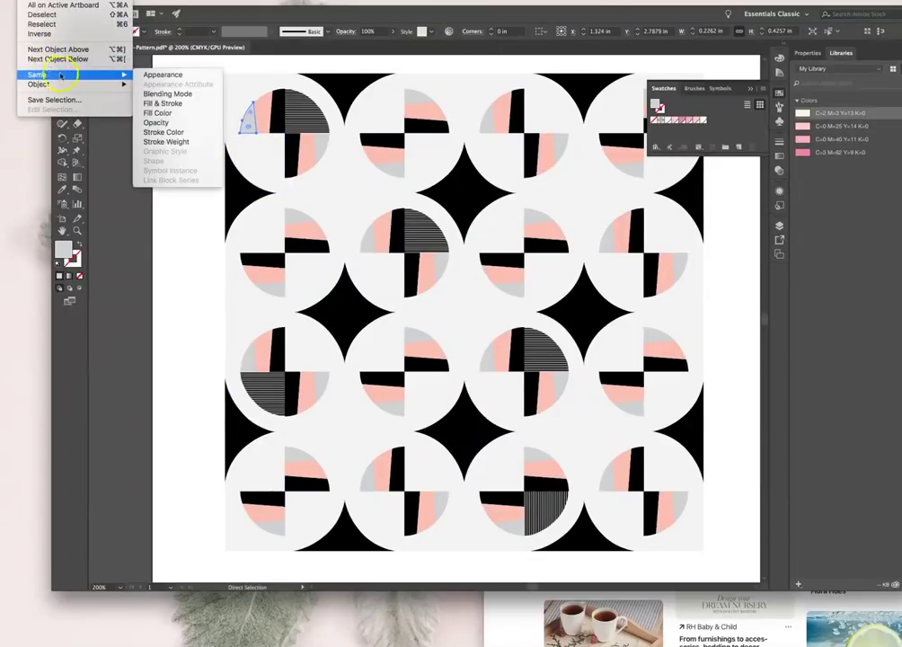
pyautogui.click(167, 115)
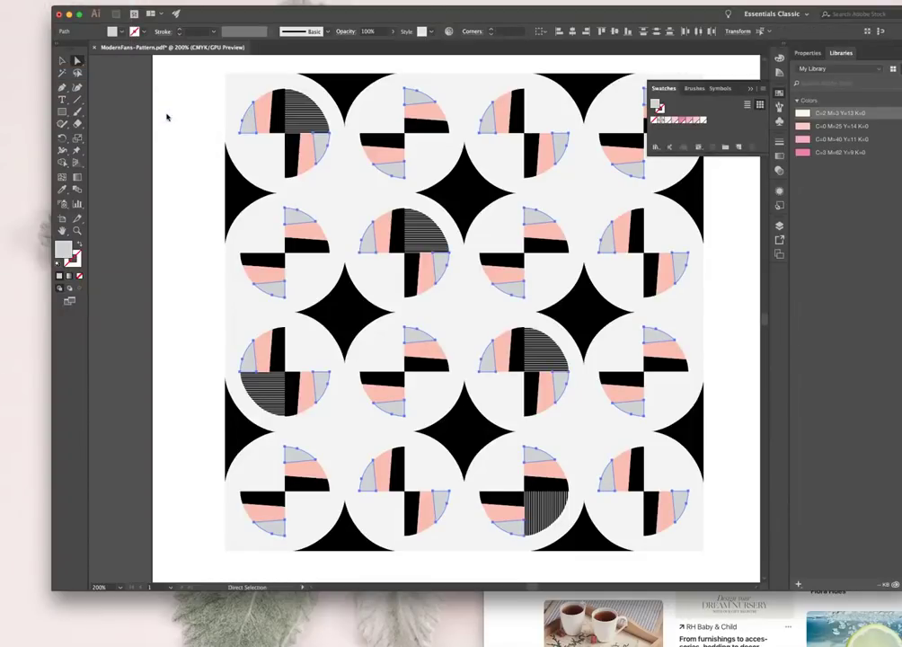
pyautogui.moveTo(167, 117)
pyautogui.mouseDown()
pyautogui.moveTo(606, 137)
pyautogui.moveTo(690, 162)
pyautogui.mouseUp()
pyautogui.click(676, 120)
# - Recolour the salmon wedges C=0 M=40 Y=11 K=0 pink and the black stars raspberry pink
pyautogui.click(549, 233)
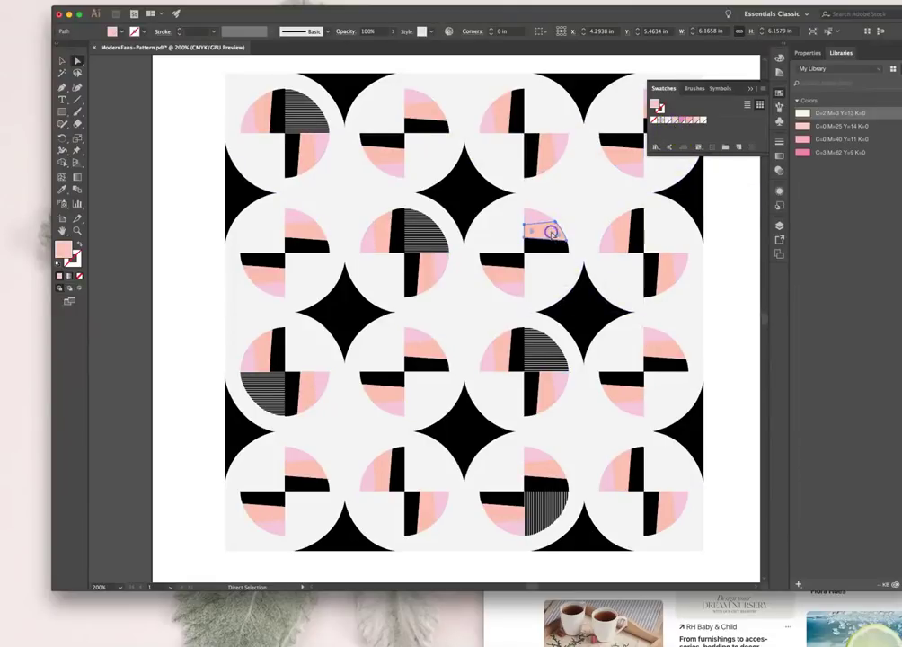
pyautogui.click(62, 73)
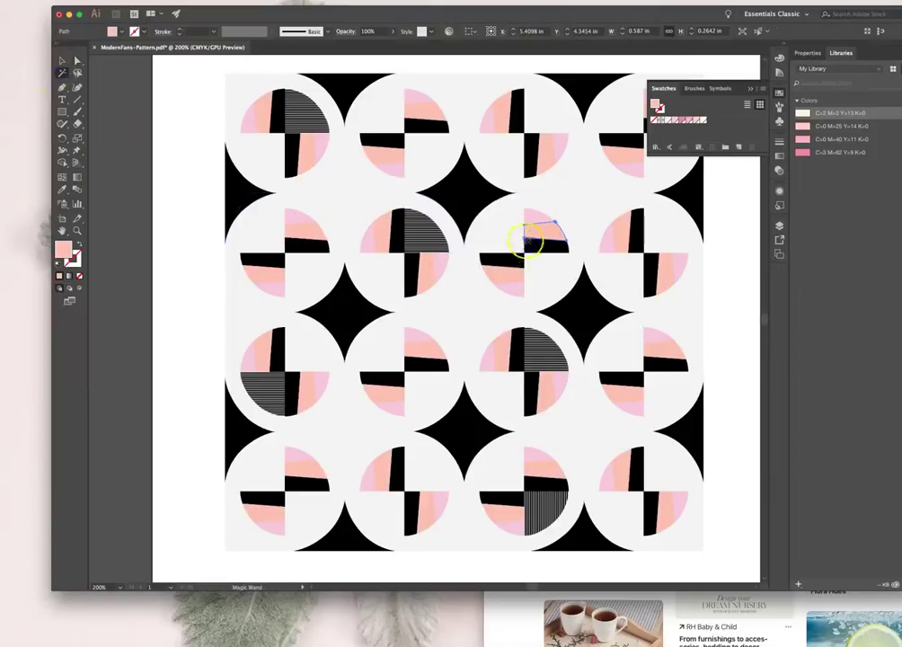
pyautogui.click(541, 234)
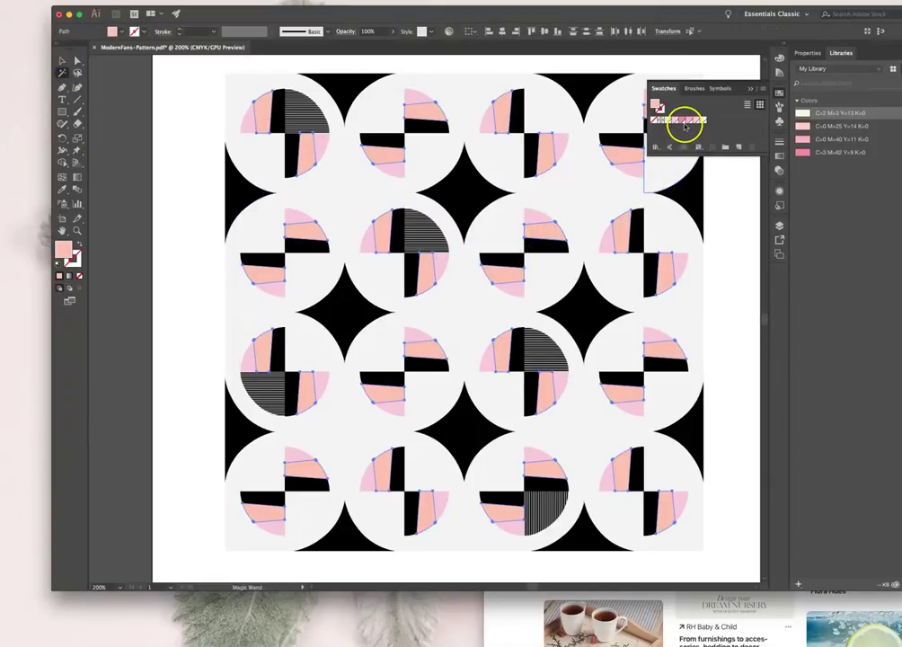
pyautogui.click(687, 121)
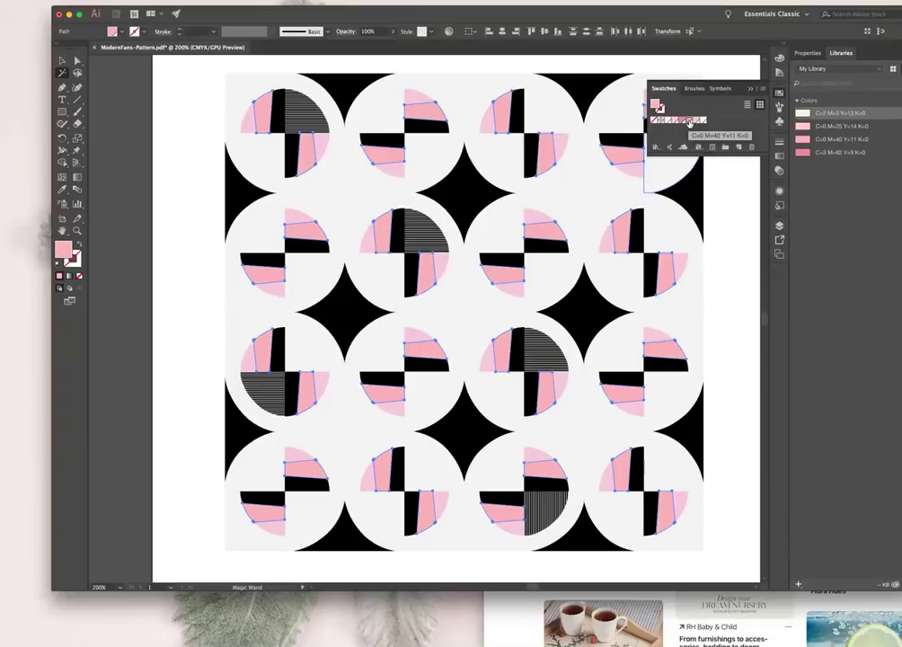
pyautogui.click(344, 297)
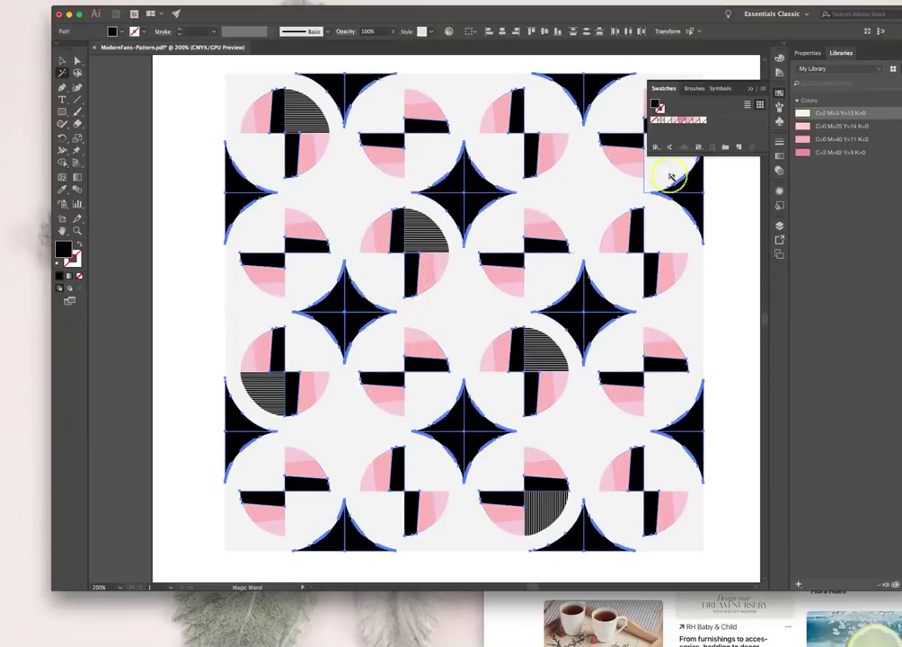
pyautogui.click(683, 120)
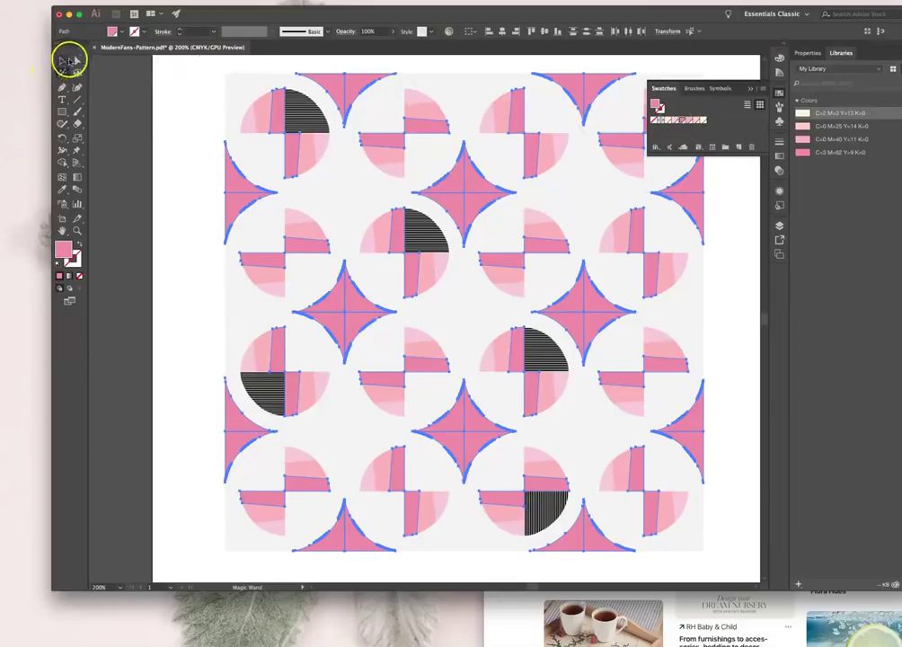
pyautogui.click(69, 61)
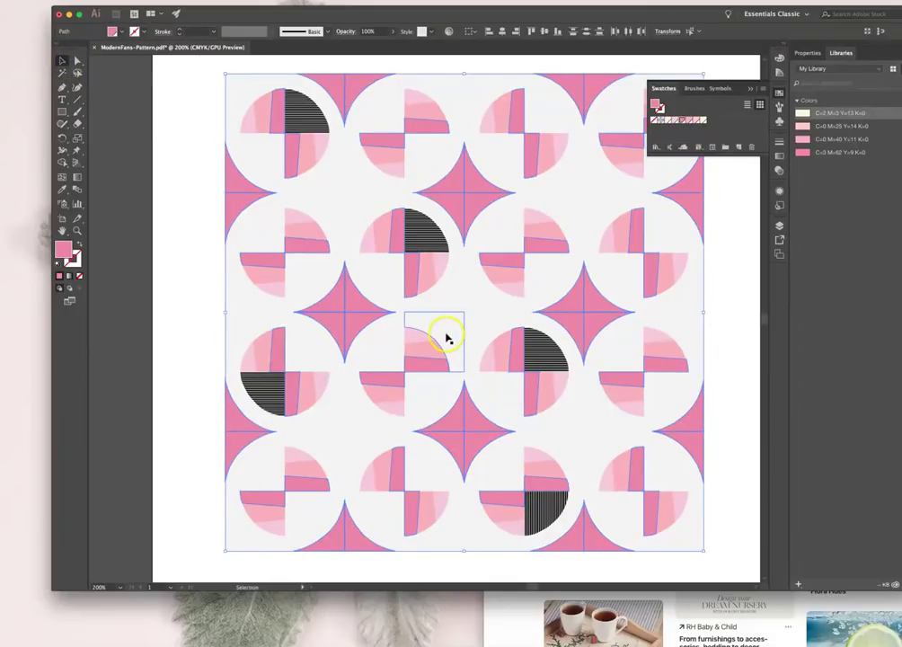
# - Inspect a black-striped fan quarter's colours in the Color panel, then deselect it
pyautogui.click(429, 245)
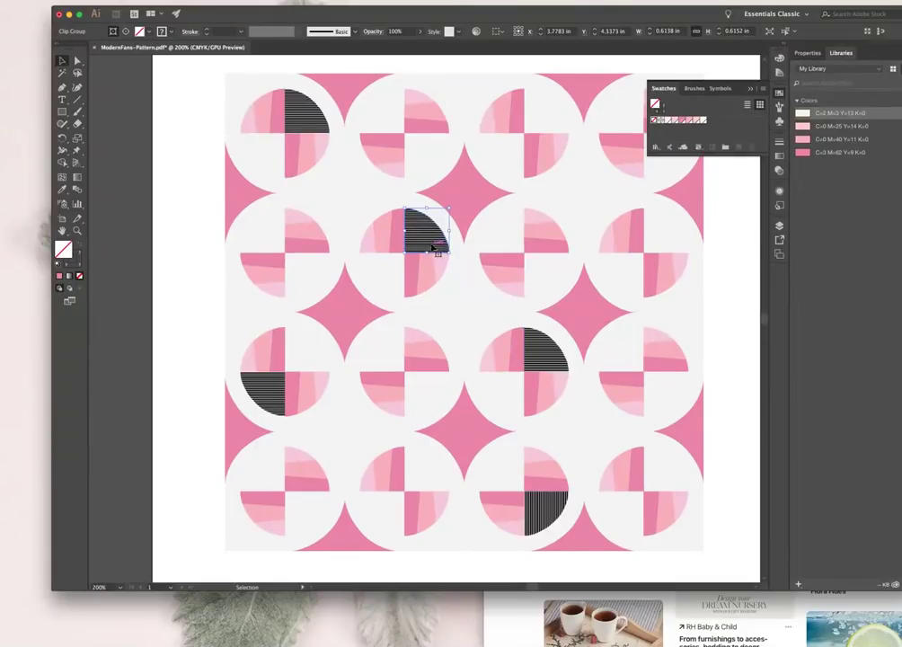
pyautogui.click(77, 267)
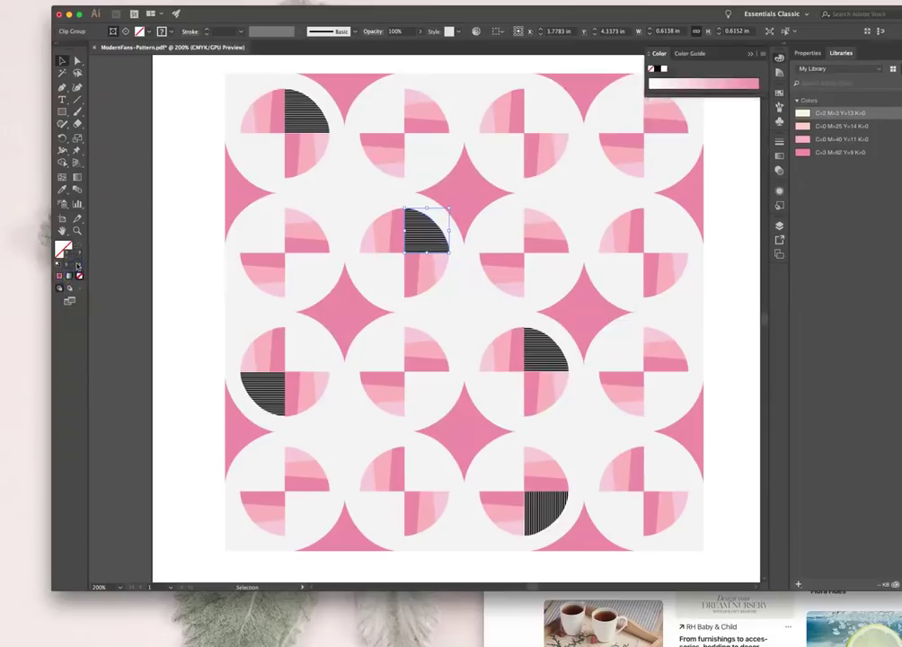
pyautogui.moveTo(422, 10); pyautogui.dragTo(406, 23)
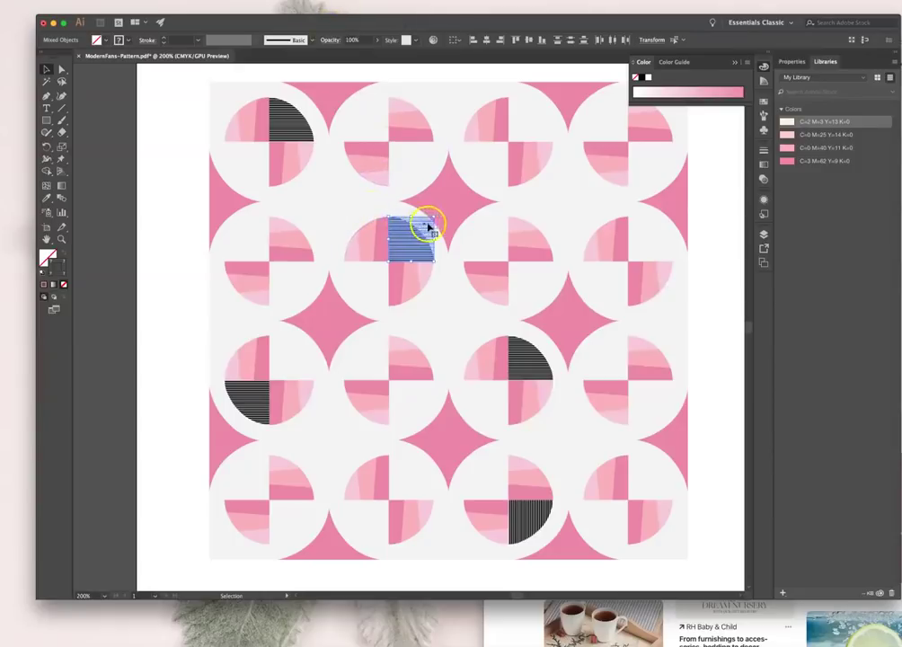
pyautogui.click(149, 203)
# - Select every fan path sharing the striped fan's stroke colour and delete them all
pyautogui.click(62, 69)
pyautogui.click(429, 251)
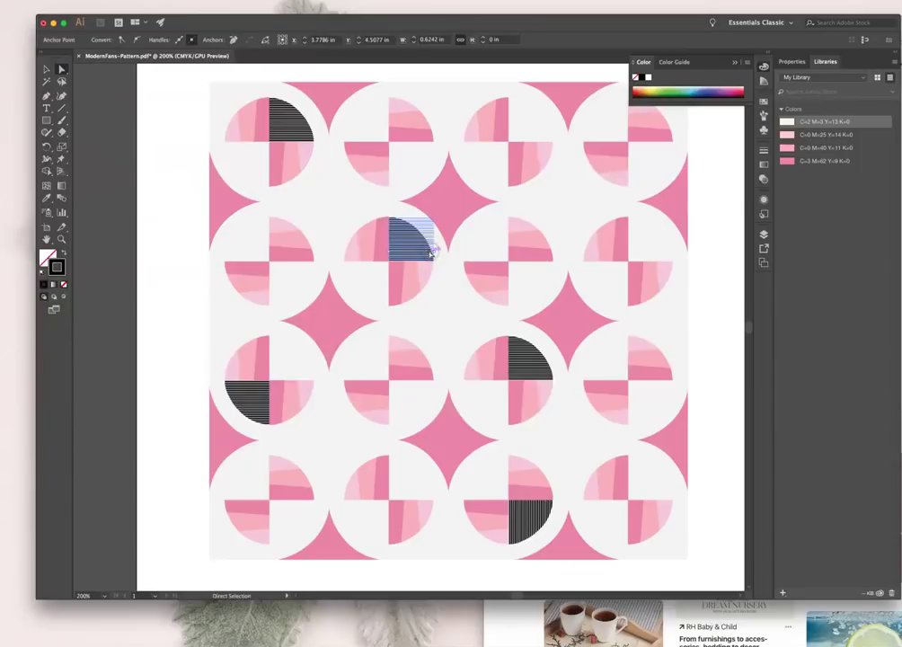
pyautogui.click(396, 251)
pyautogui.click(385, 256)
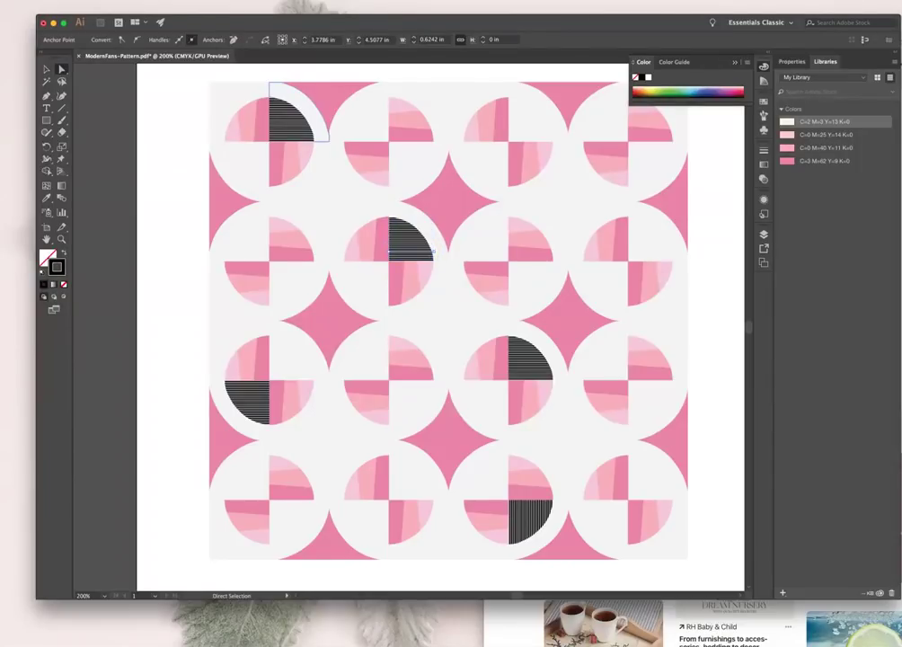
pyautogui.click(36, 0)
pyautogui.moveTo(54, 74)
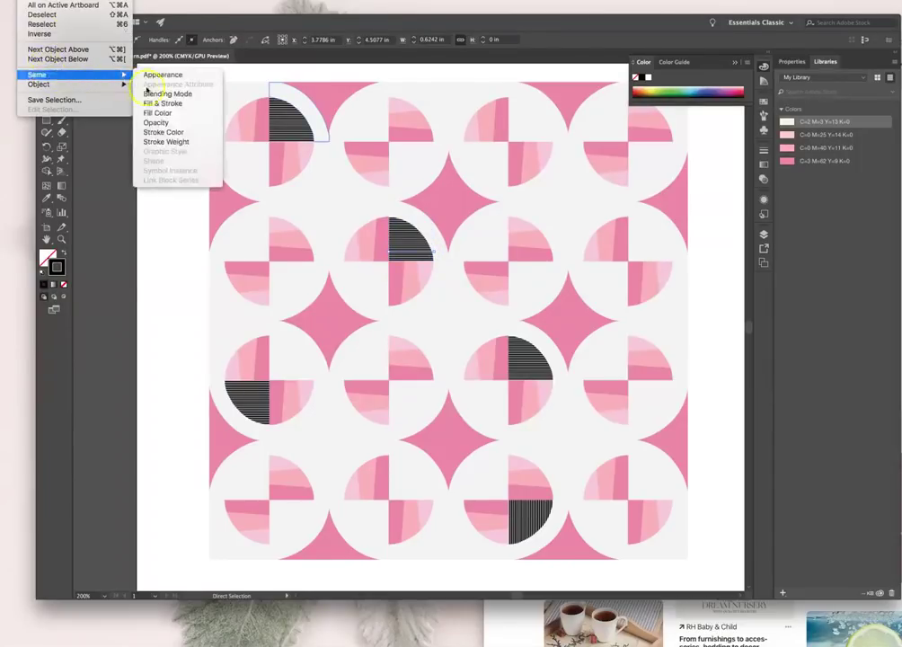
pyautogui.click(188, 135)
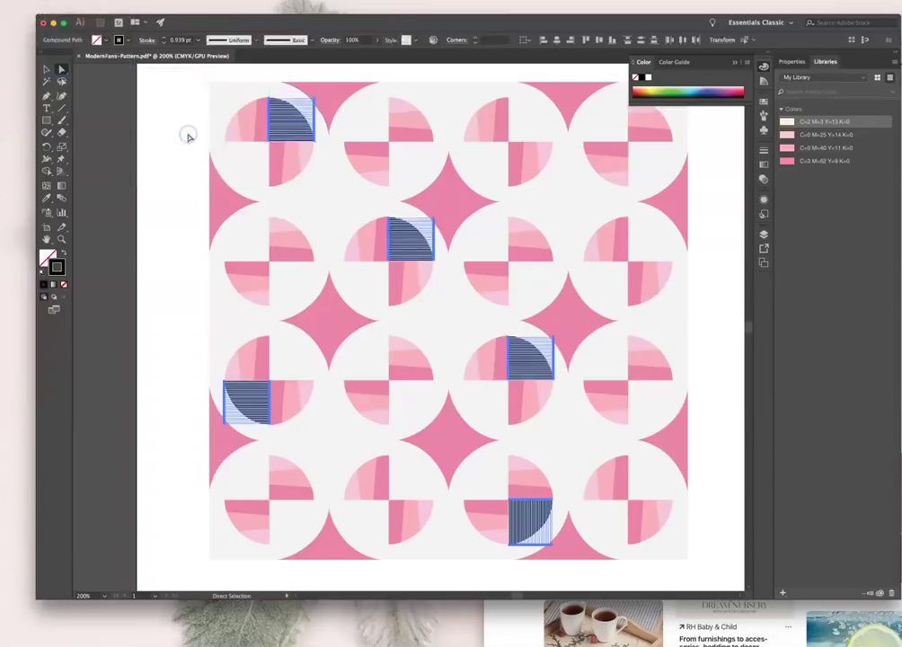
pyautogui.press('Delete')
pyautogui.click(46, 70)
# - Reposition the white fan quarter within the gap and clear the selection
pyautogui.click(427, 245)
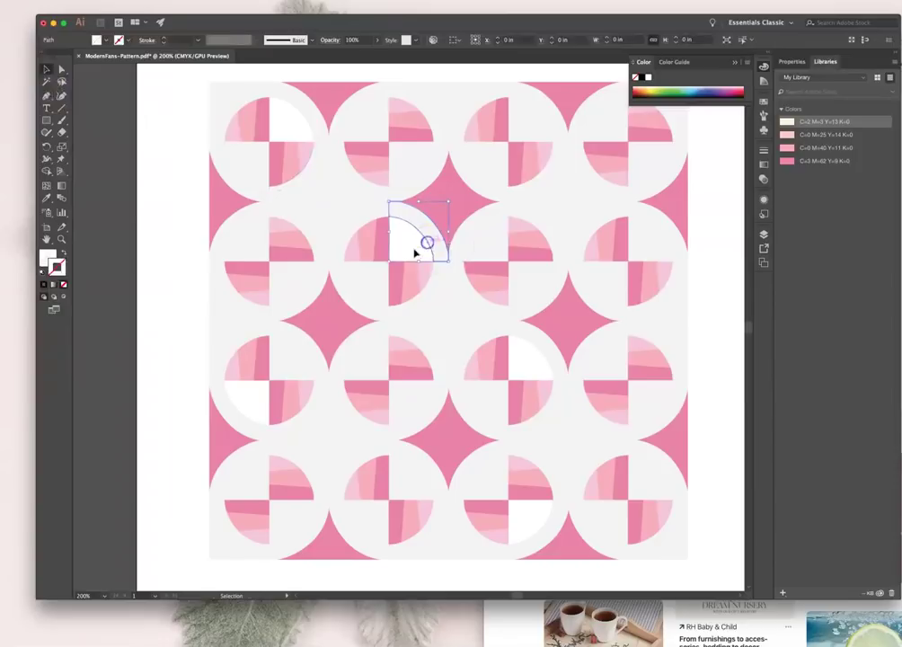
pyautogui.click(410, 262)
pyautogui.click(423, 253)
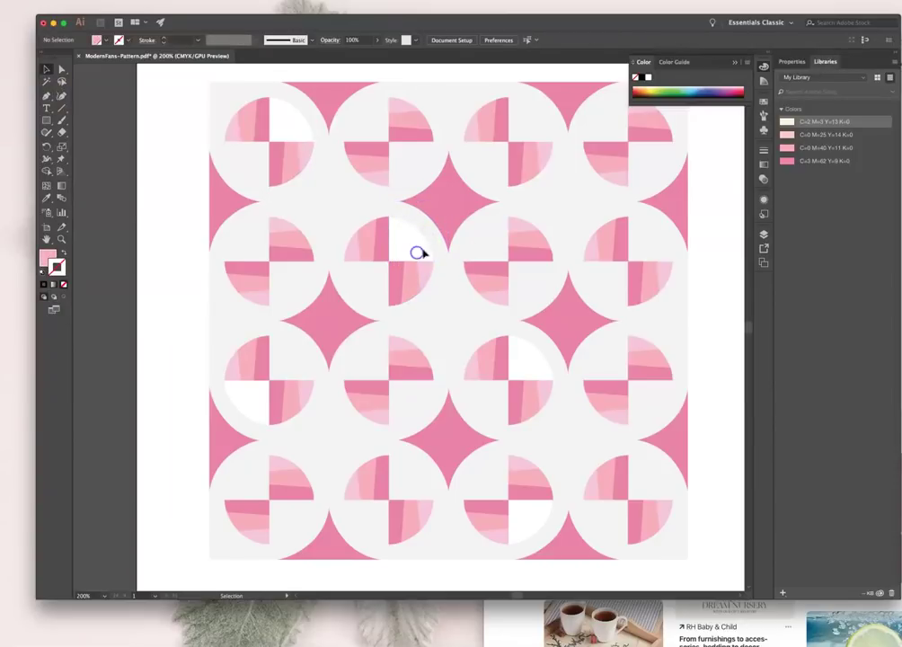
pyautogui.moveTo(428, 246); pyautogui.dragTo(409, 255)
pyautogui.click(392, 242)
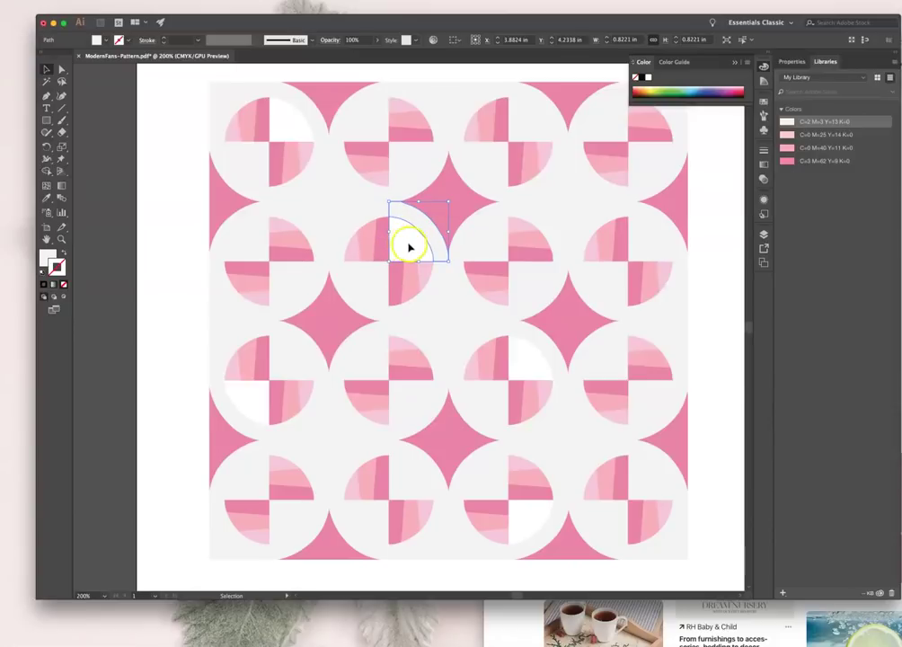
pyautogui.press('super+shift+a')
# - Fill the square block behind the fan white and shift the pink curved piece left
pyautogui.click(419, 223)
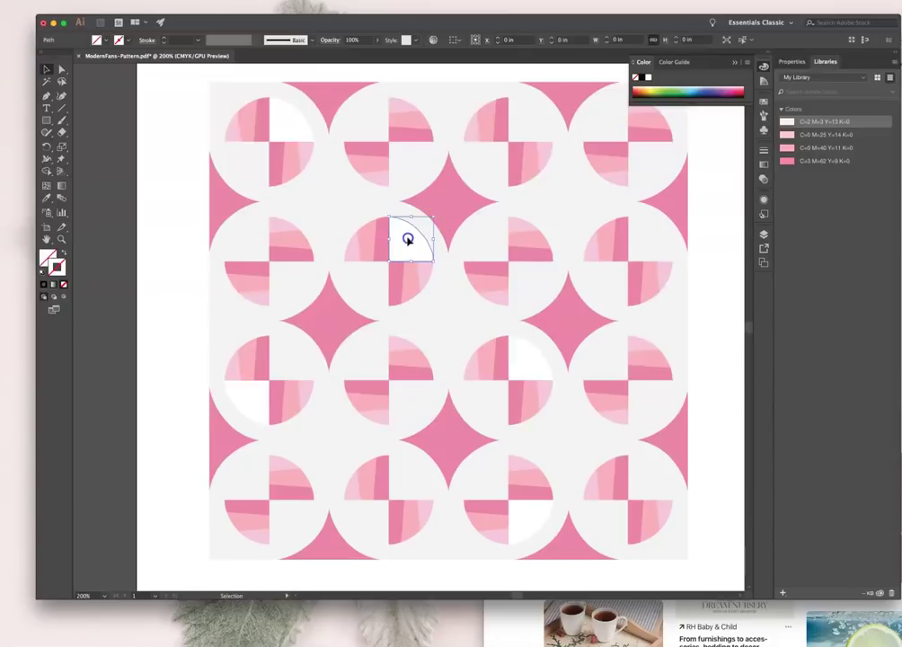
pyautogui.click(408, 239)
pyautogui.click(48, 251)
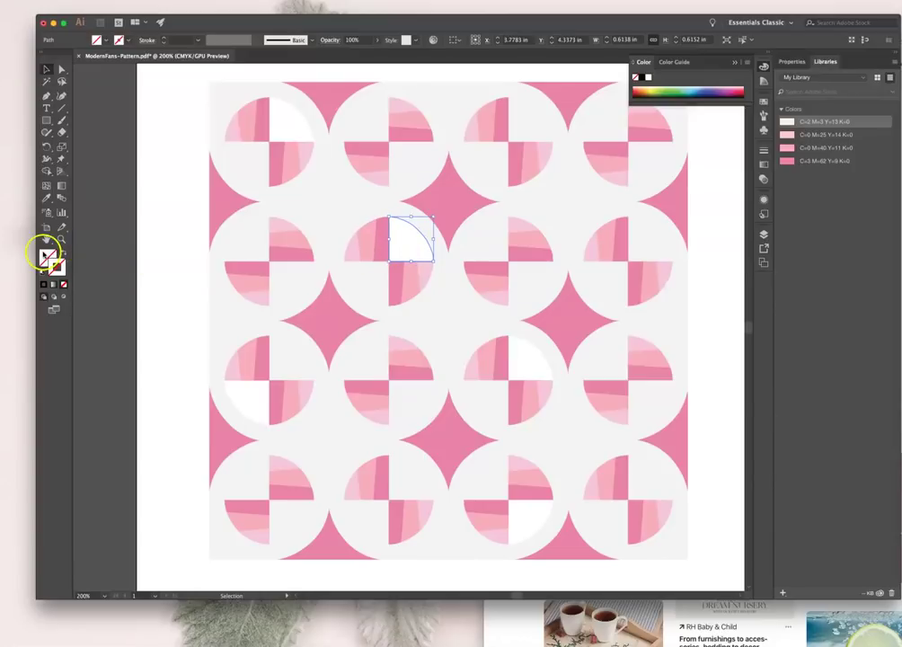
pyautogui.click(454, 215)
pyautogui.moveTo(454, 215)
pyautogui.mouseDown()
pyautogui.moveTo(423, 210)
pyautogui.moveTo(468, 218)
pyautogui.moveTo(438, 219)
pyautogui.mouseUp()
pyautogui.press('a')
pyautogui.press('v')
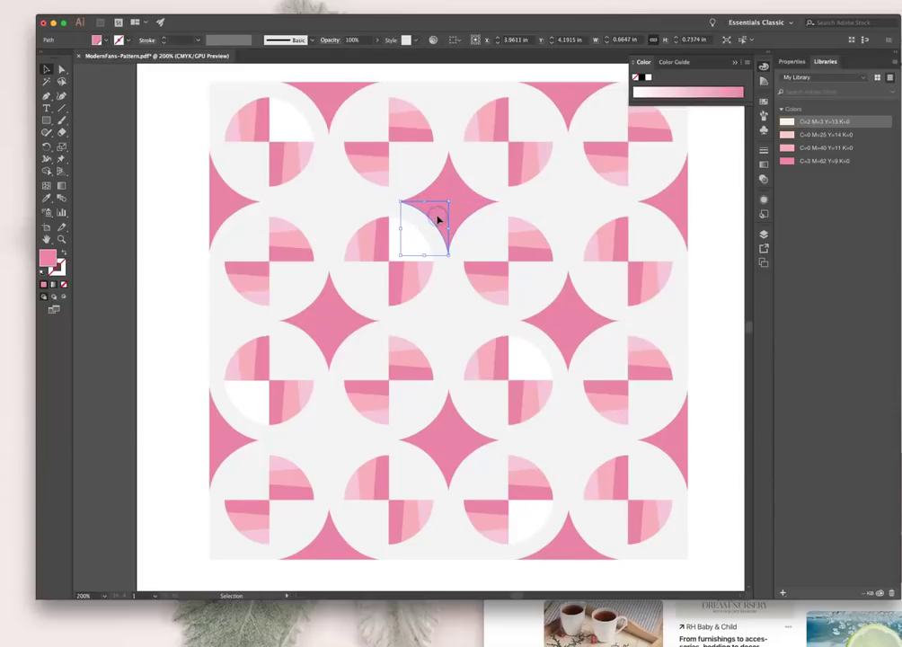
pyautogui.press('a')
pyautogui.press('super+shift+a')
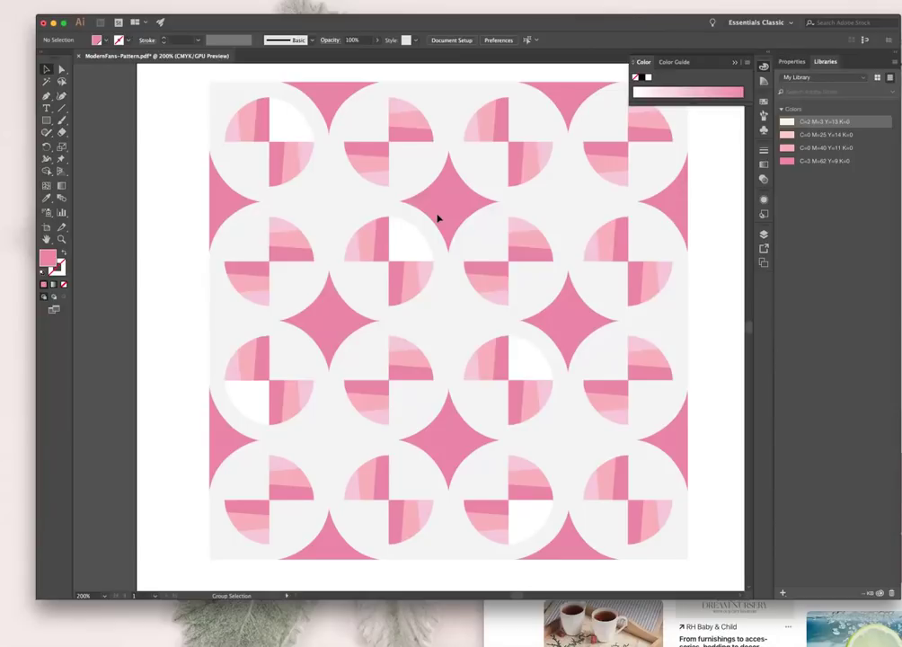
# - Move the white quarter-circle piece left into place and deselect
pyautogui.click(438, 217)
pyautogui.moveTo(436, 217); pyautogui.dragTo(411, 243)
pyautogui.press('super+shift+a')
pyautogui.press('a')
# - Tint the quarter-circle pale pink, then recolour all light grey background pieces cream (C=2 M=3 Y=13 K=0)
pyautogui.click(763, 101)
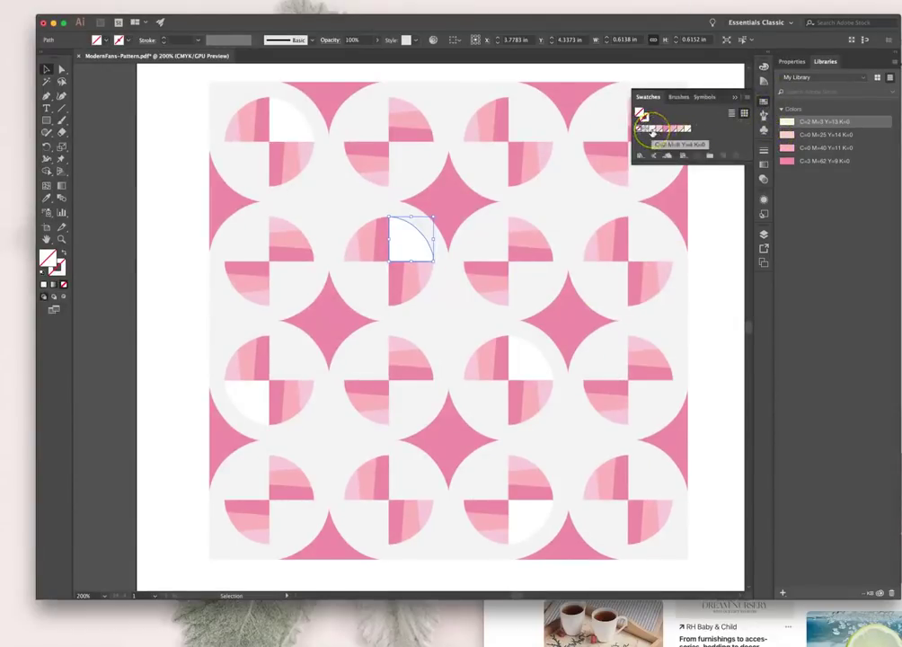
pyautogui.click(652, 131)
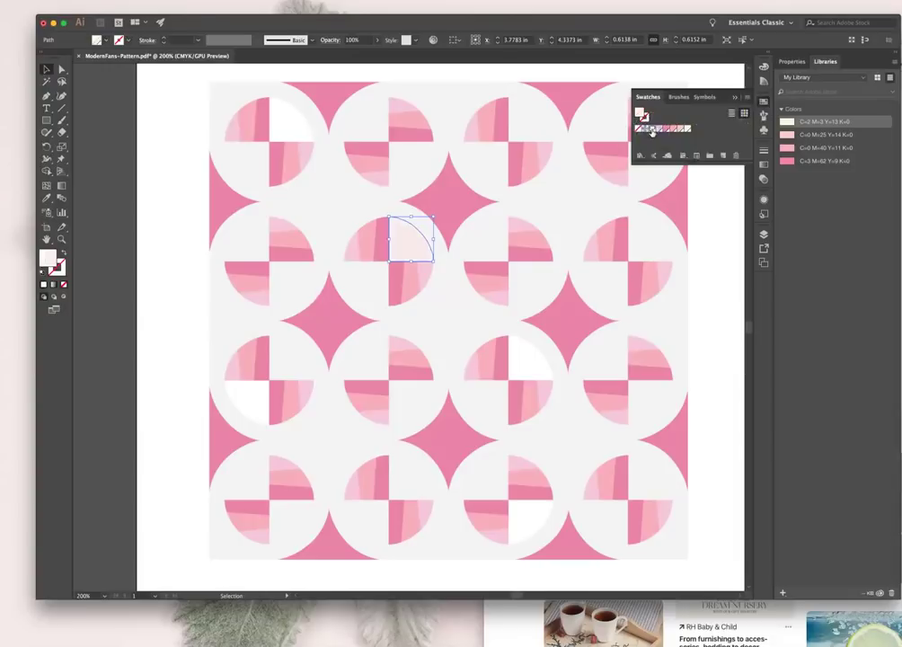
pyautogui.click(347, 297)
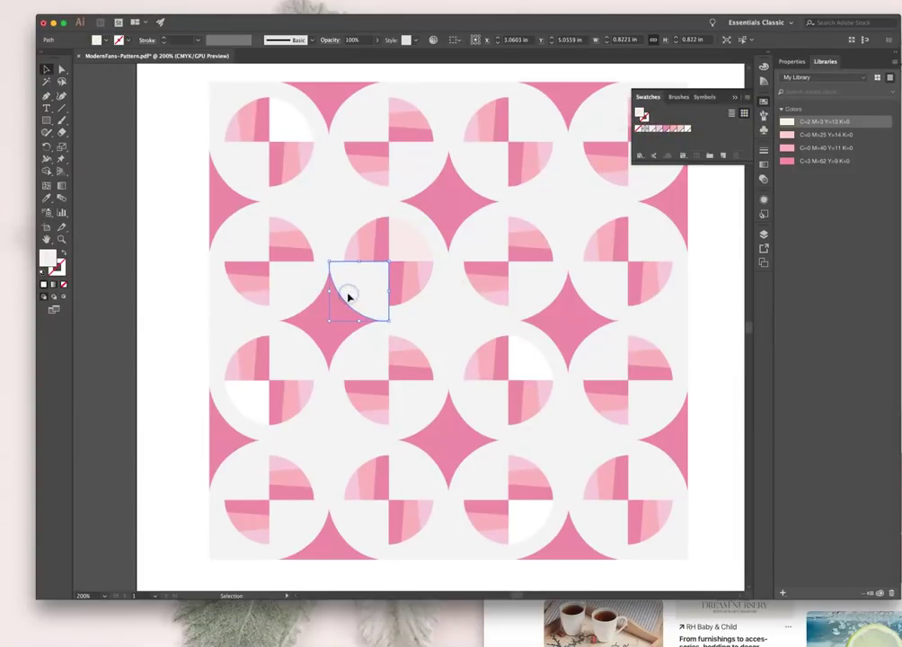
pyautogui.click(36, 2)
pyautogui.moveTo(65, 75)
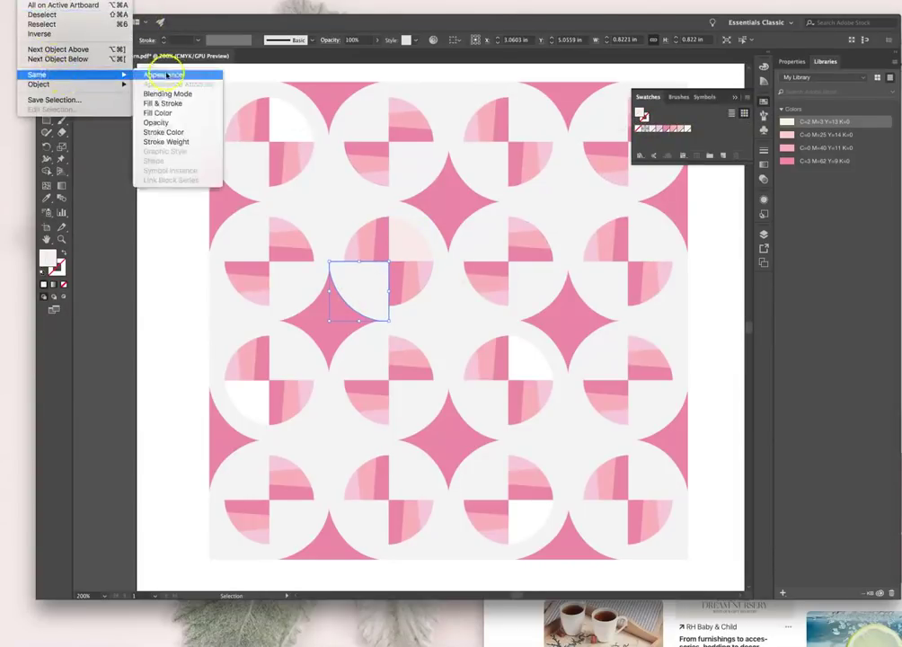
pyautogui.click(155, 107)
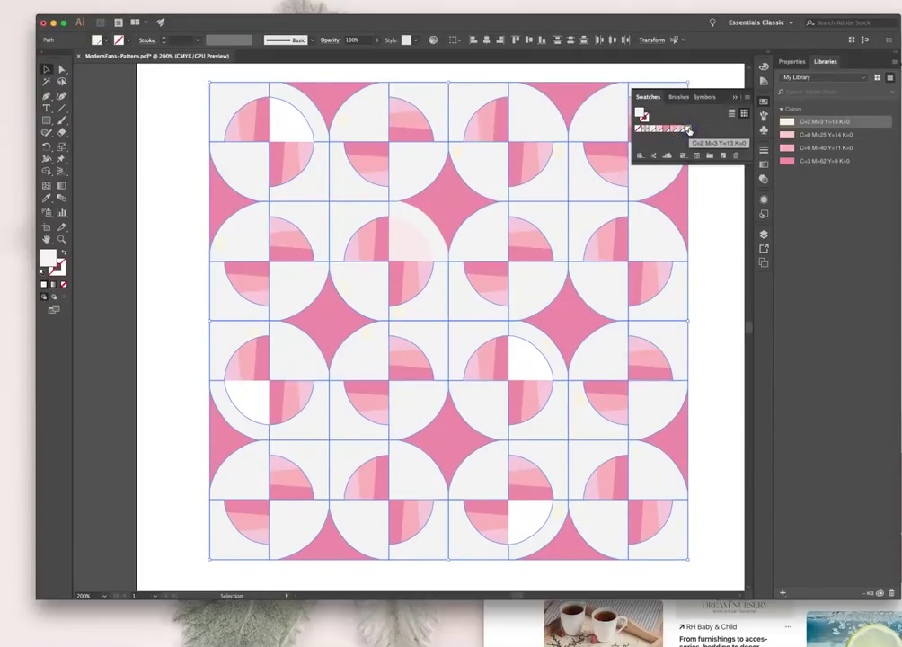
pyautogui.click(685, 130)
pyautogui.press('super+shift+a')
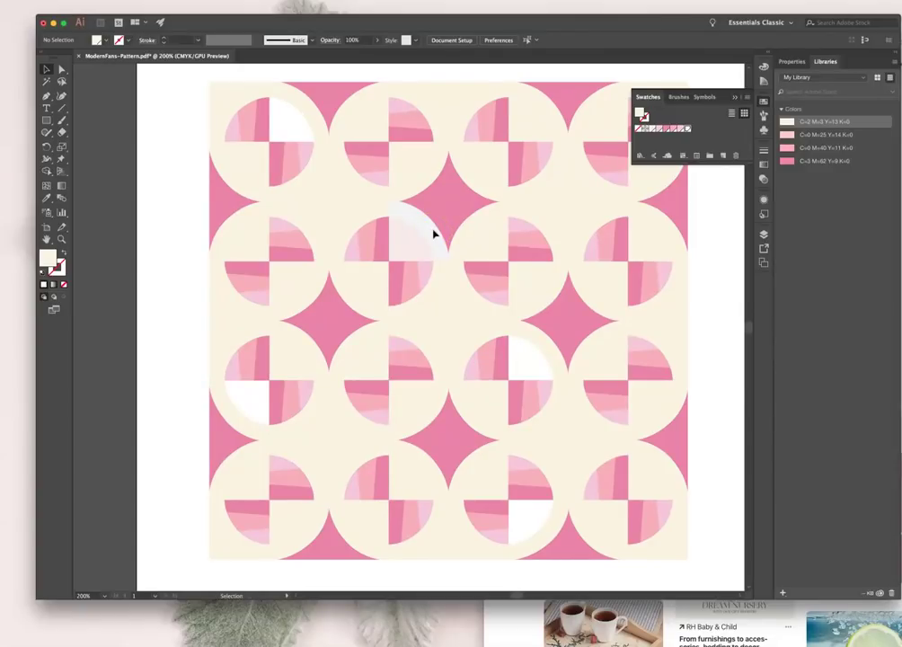
# - Give the second-row quarter-circle the white fill sampled from another blank quarter with the Eyedropper
pyautogui.click(434, 233)
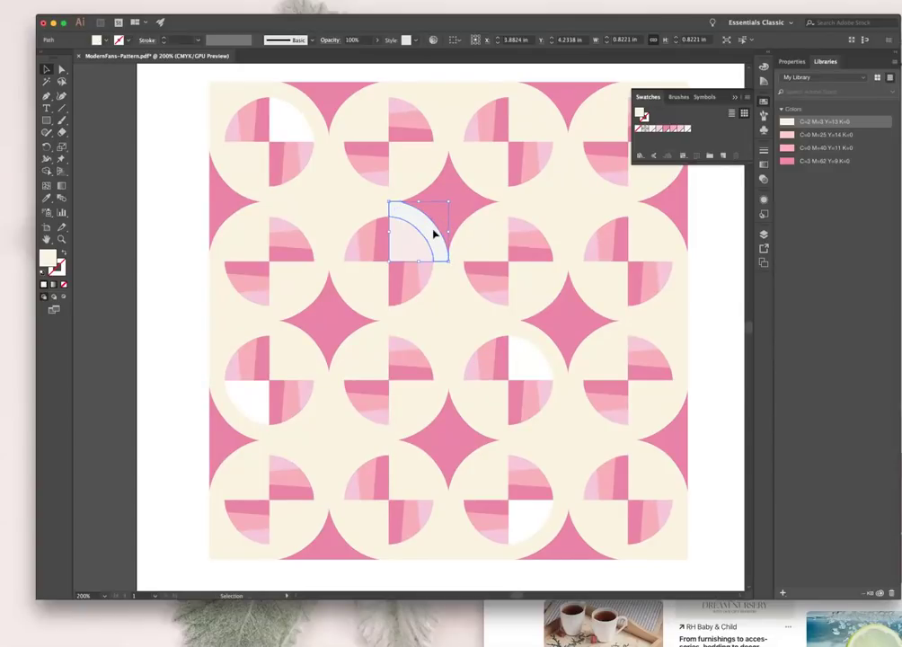
pyautogui.click(680, 133)
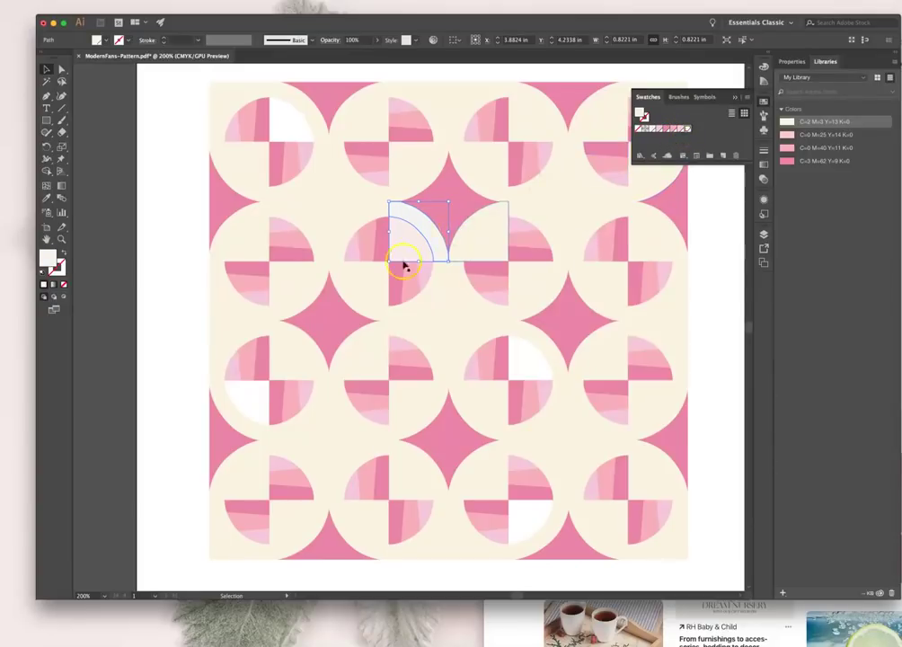
pyautogui.click(177, 328)
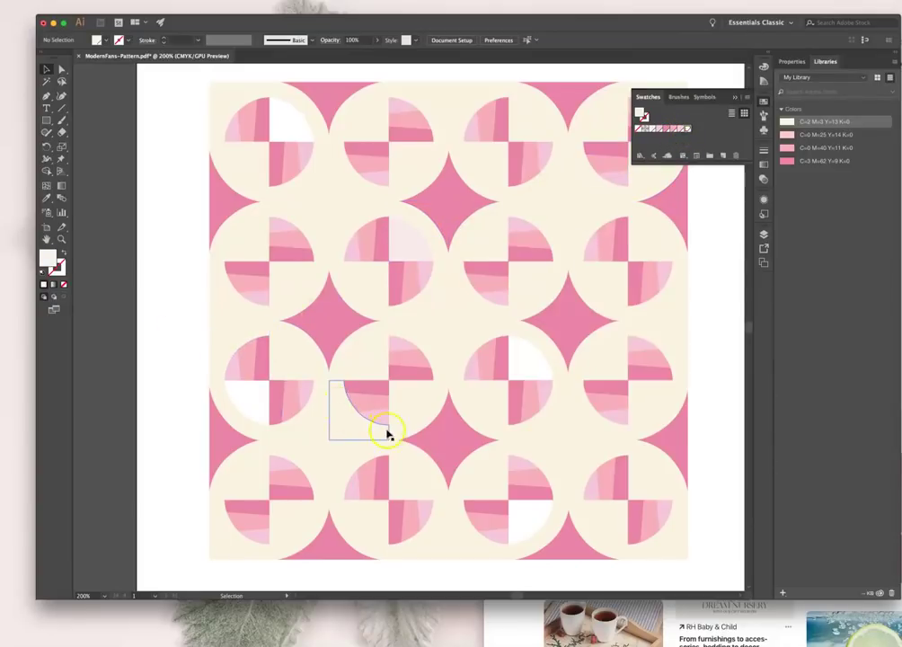
pyautogui.click(65, 75)
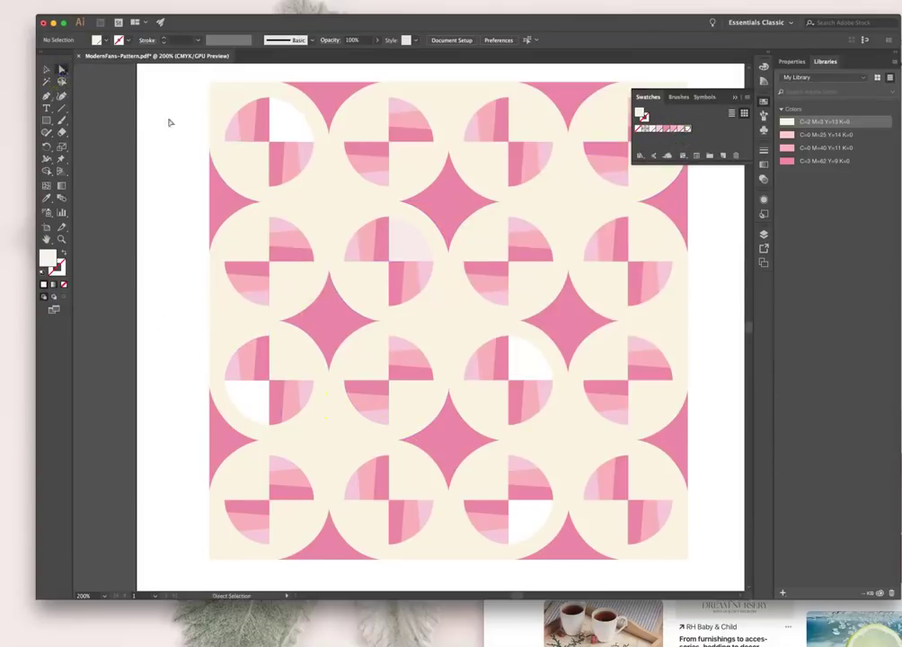
pyautogui.click(396, 244)
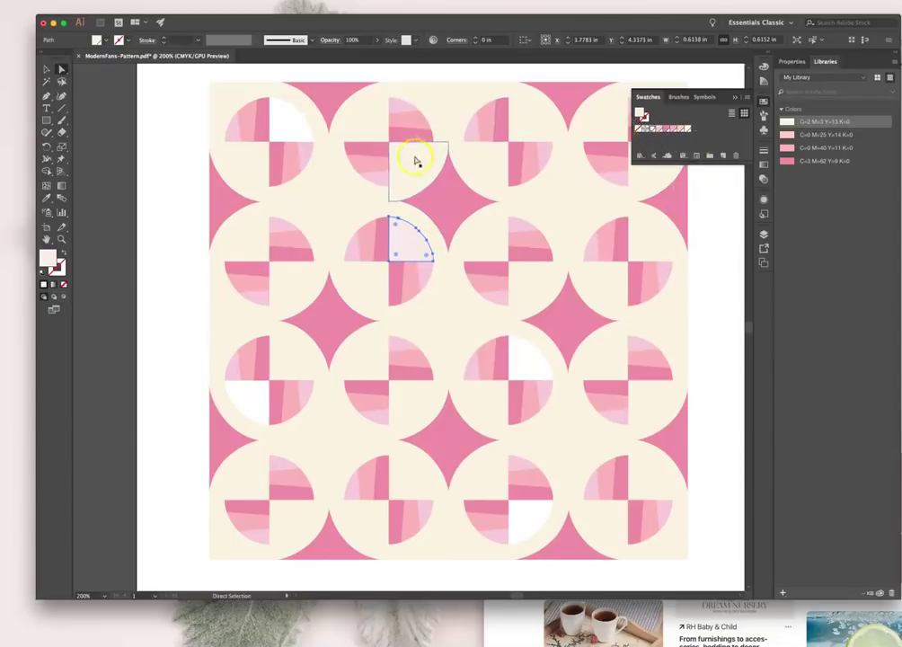
pyautogui.click(47, 198)
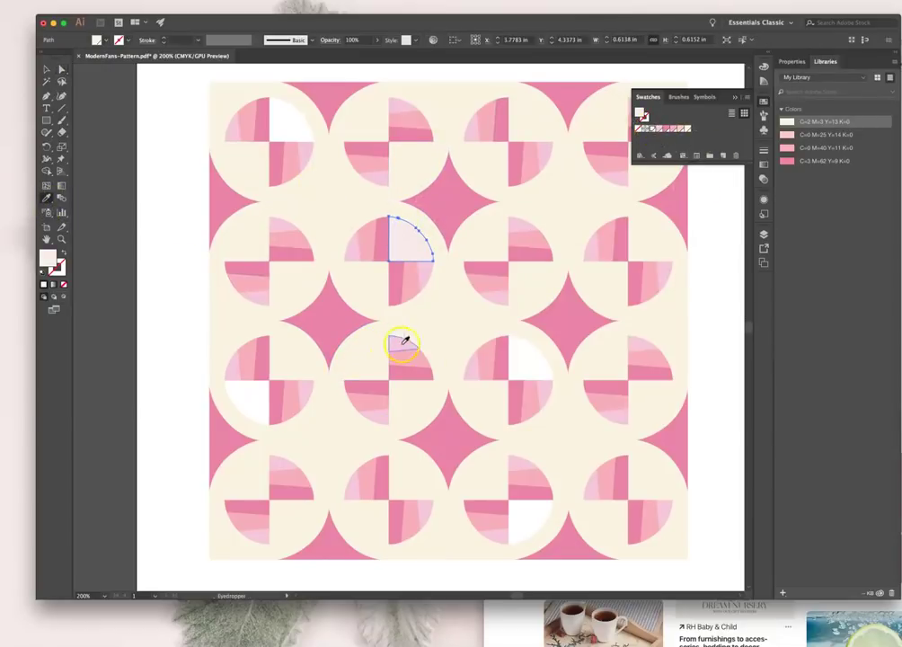
pyautogui.click(527, 363)
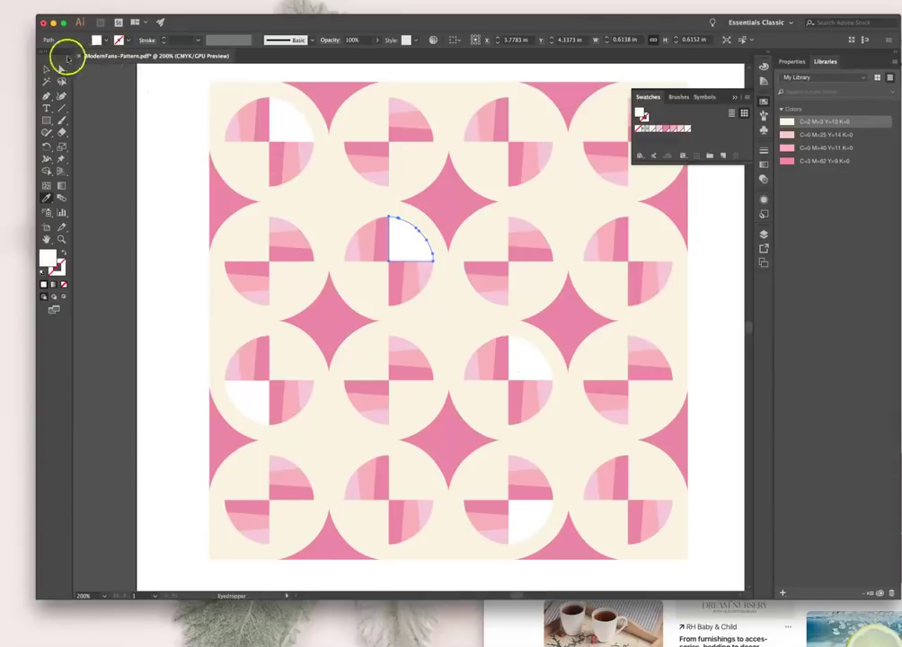
pyautogui.click(47, 70)
pyautogui.click(164, 127)
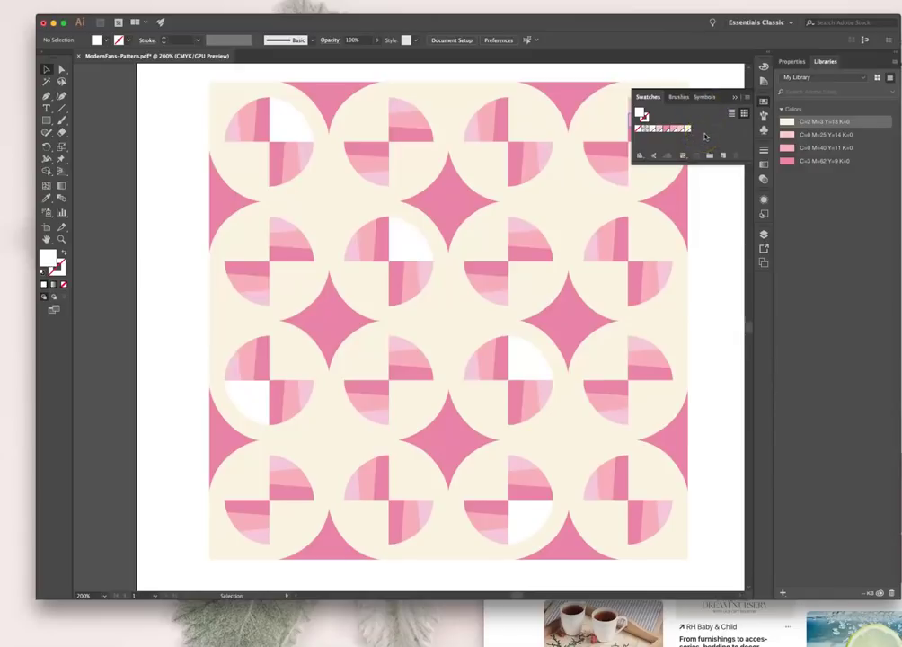
# - Recolour the whole quilt with Recolor Artwork, shuffling the colour order six times before applying
pyautogui.click(735, 96)
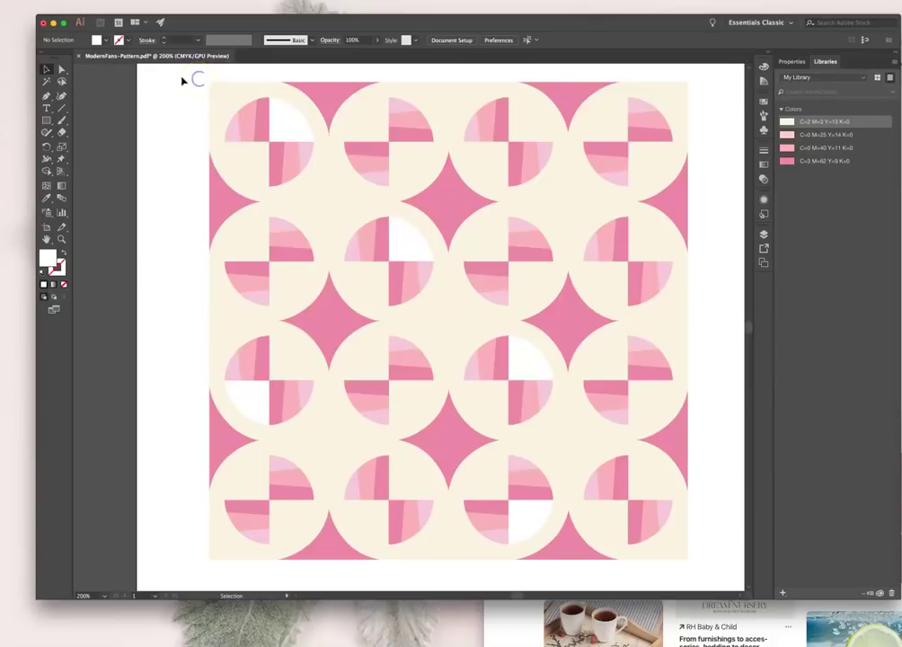
pyautogui.moveTo(196, 78); pyautogui.dragTo(690, 566)
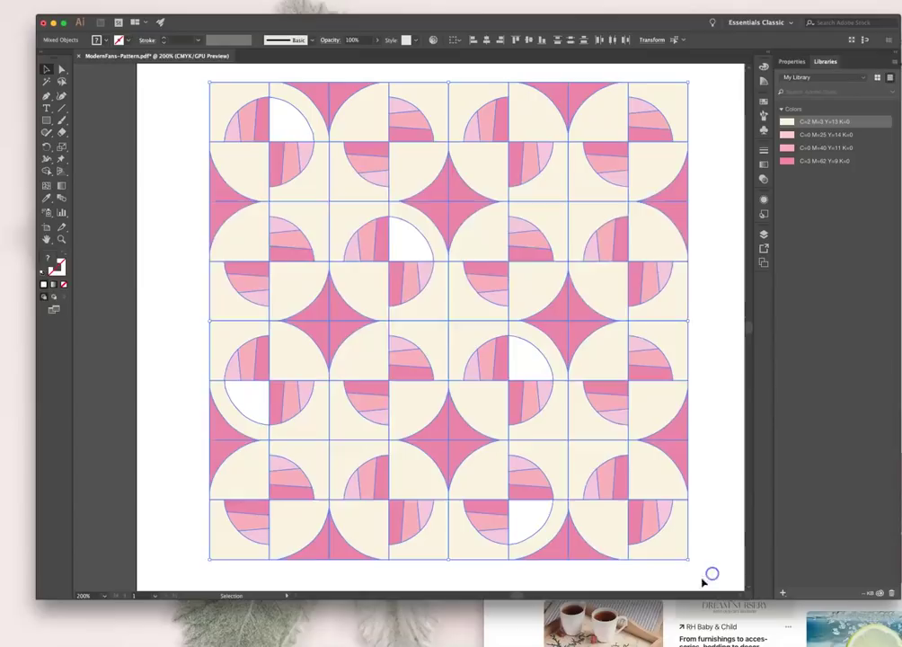
pyautogui.click(433, 42)
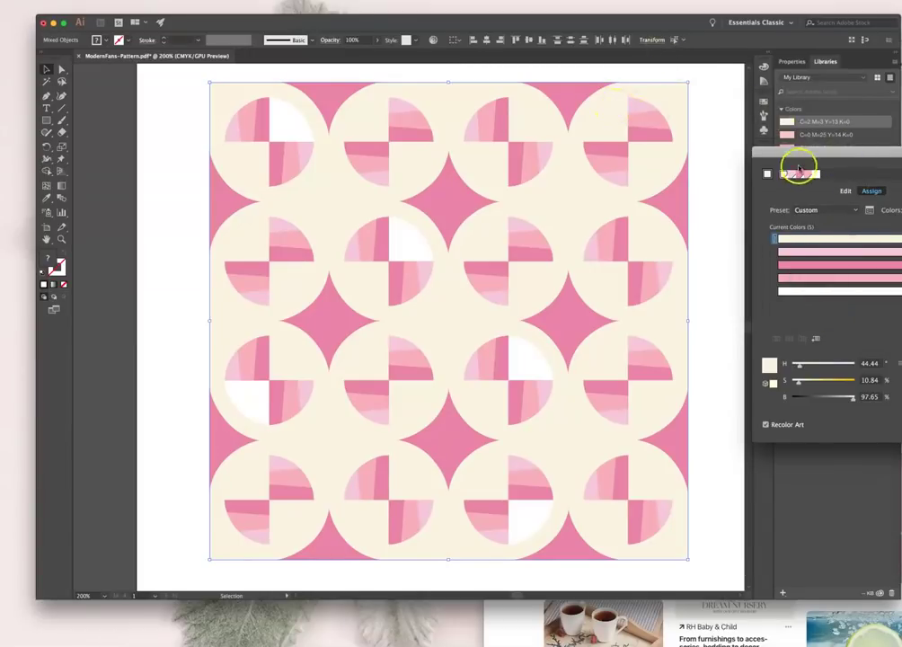
pyautogui.moveTo(795, 157); pyautogui.dragTo(733, 196)
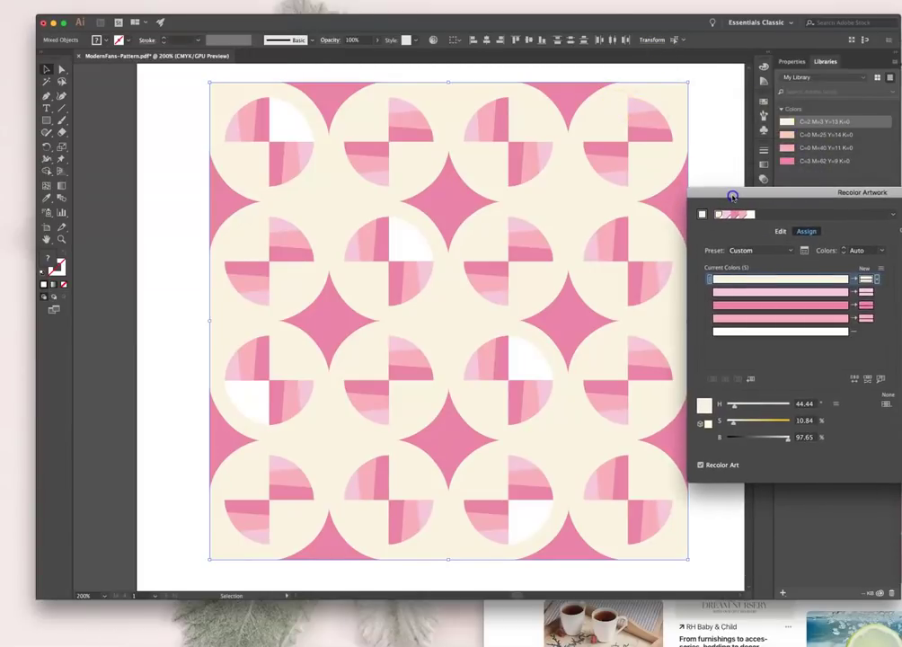
pyautogui.click(853, 381)
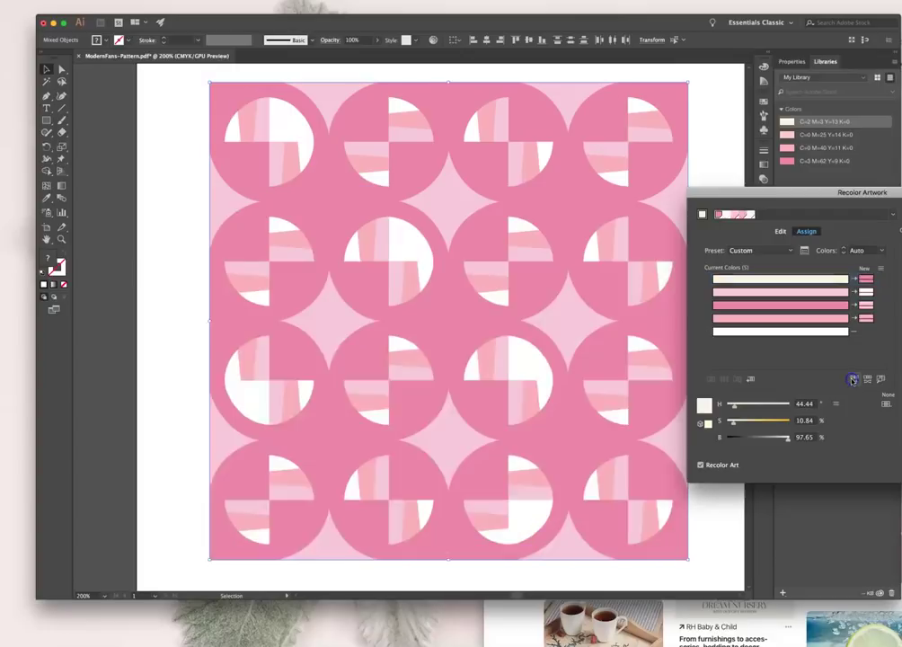
pyautogui.click(852, 381)
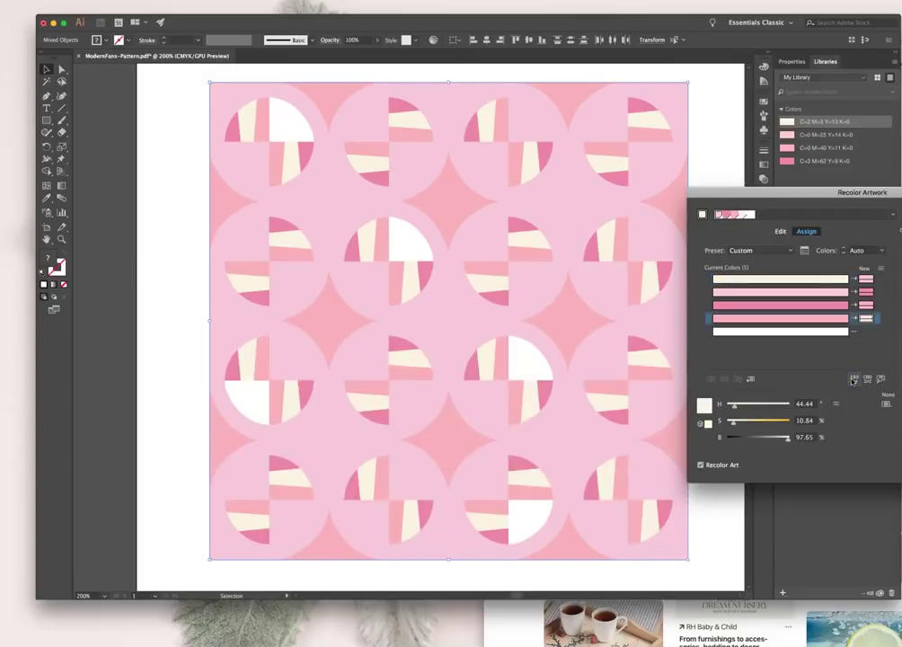
pyautogui.click(852, 381)
pyautogui.click(852, 381)
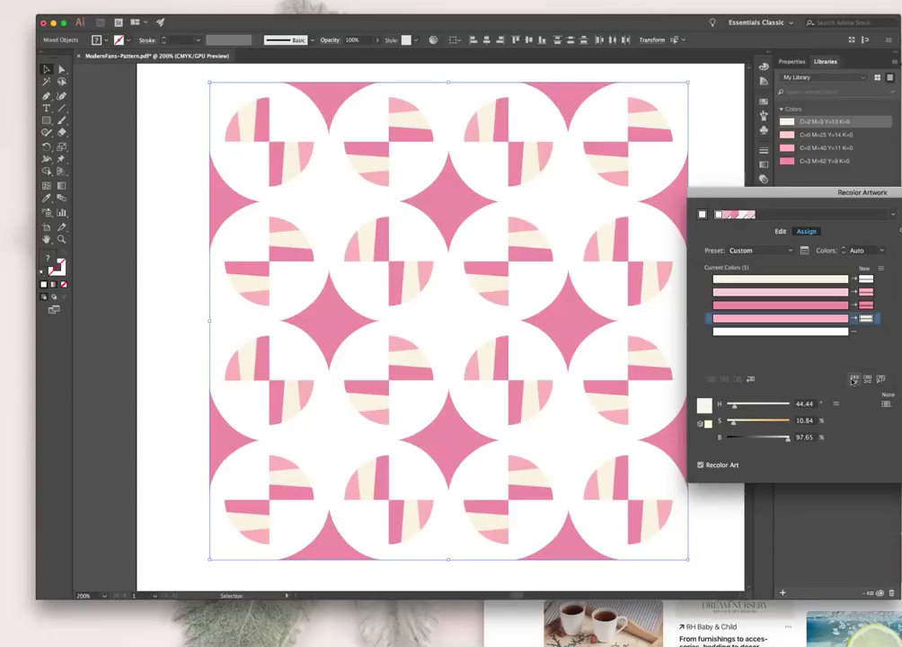
pyautogui.click(852, 381)
pyautogui.click(853, 381)
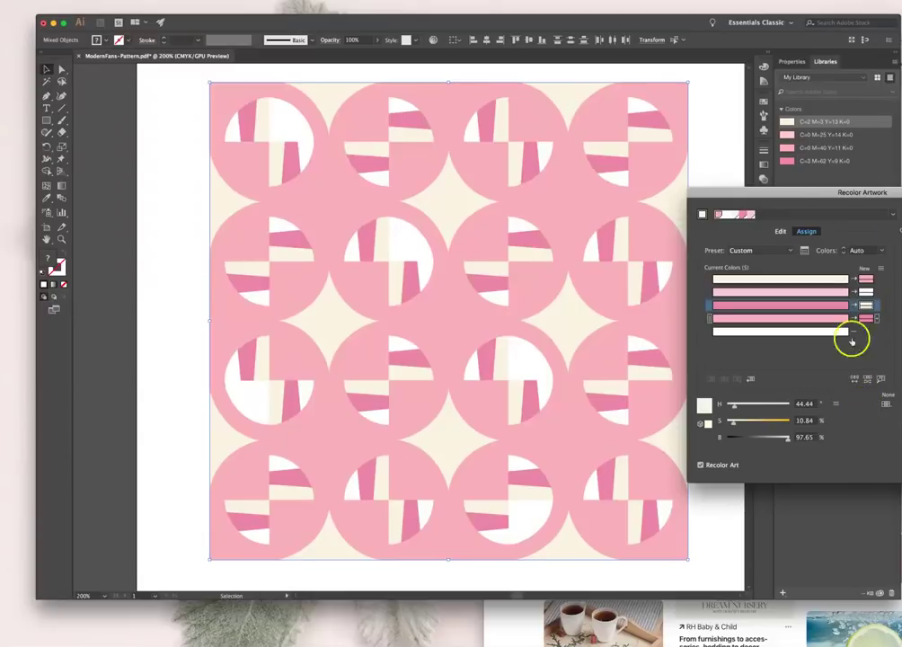
pyautogui.moveTo(834, 193); pyautogui.dragTo(679, 195)
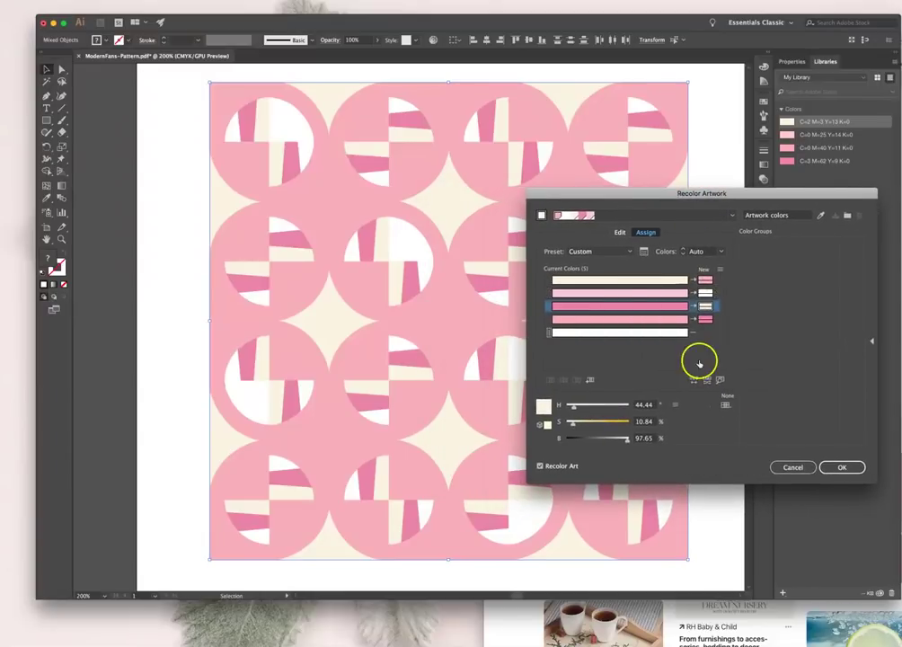
pyautogui.click(832, 469)
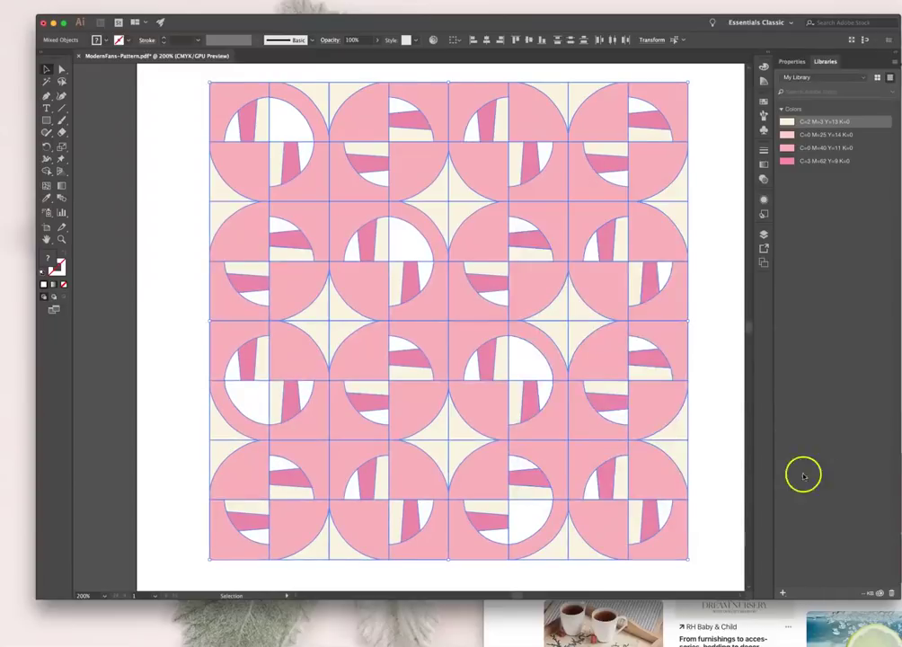
# - Zoom out, select all artwork and try scaling the pattern down, undoing the oversized result
pyautogui.click(723, 459)
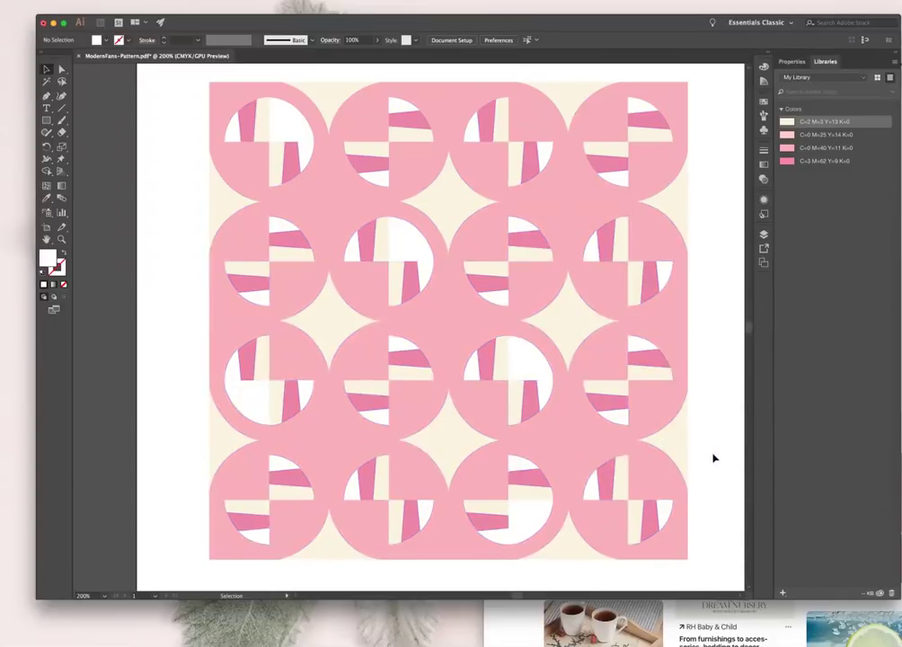
pyautogui.press('super+minus')
pyautogui.press('super+minus')
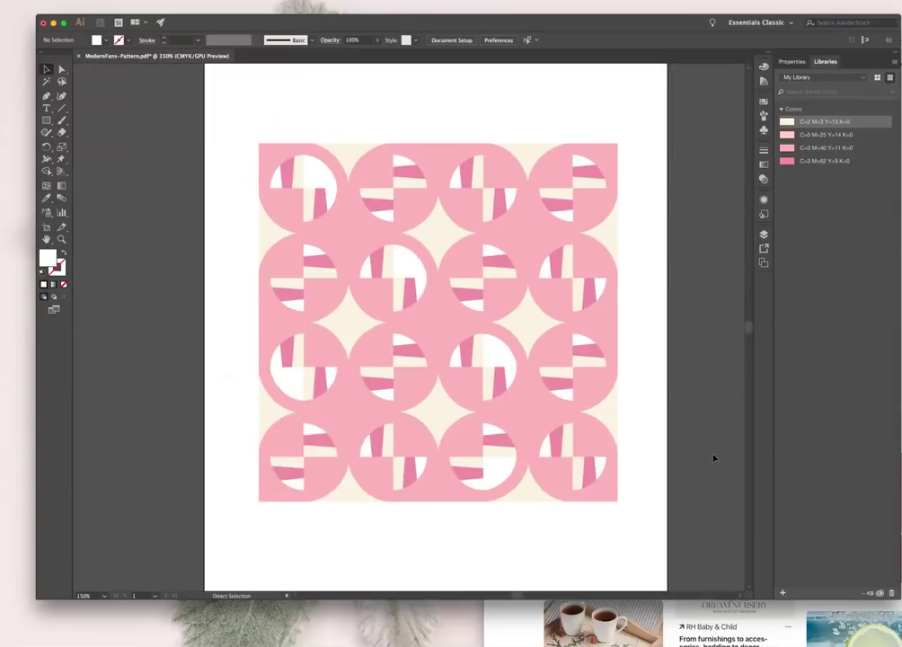
pyautogui.press('super+a')
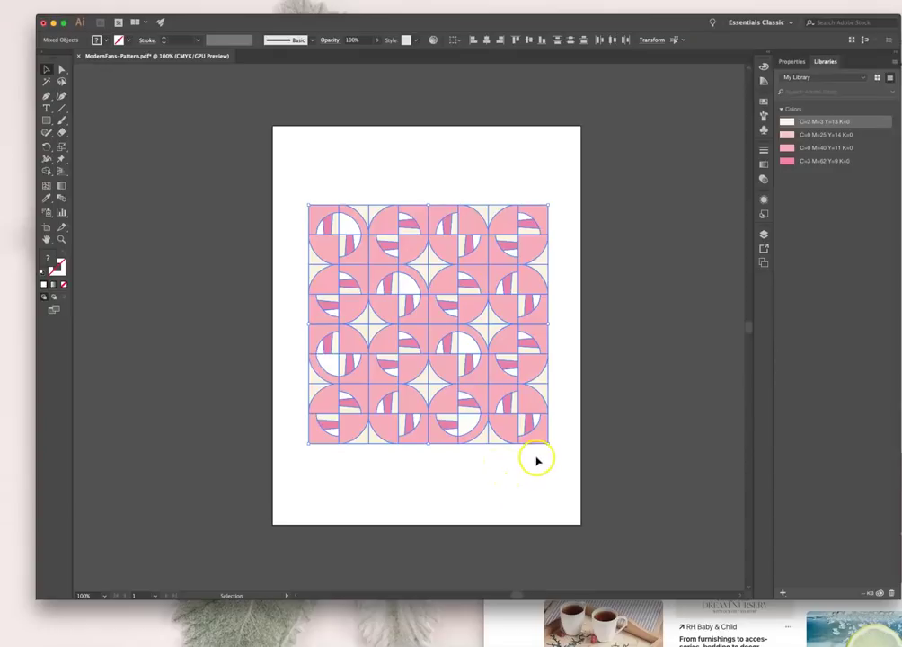
pyautogui.moveTo(548, 444); pyautogui.dragTo(561, 475)
pyautogui.press('cmd+z')
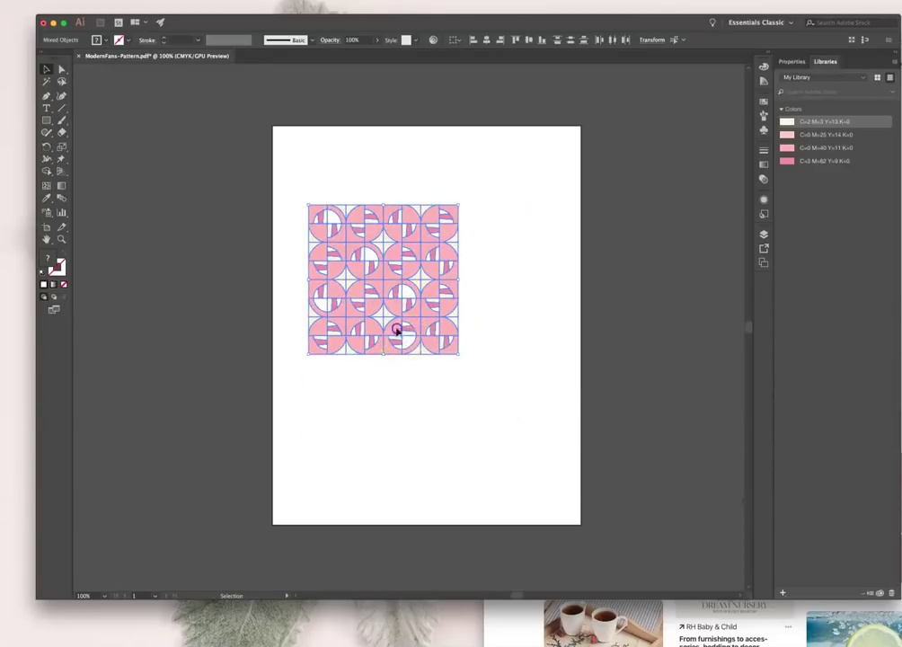
# - Move the fan pattern up into the upper-left area of the page
pyautogui.click(391, 308)
pyautogui.moveTo(475, 381); pyautogui.dragTo(298, 182)
pyautogui.moveTo(450, 350); pyautogui.dragTo(434, 293)
pyautogui.press('super+v')
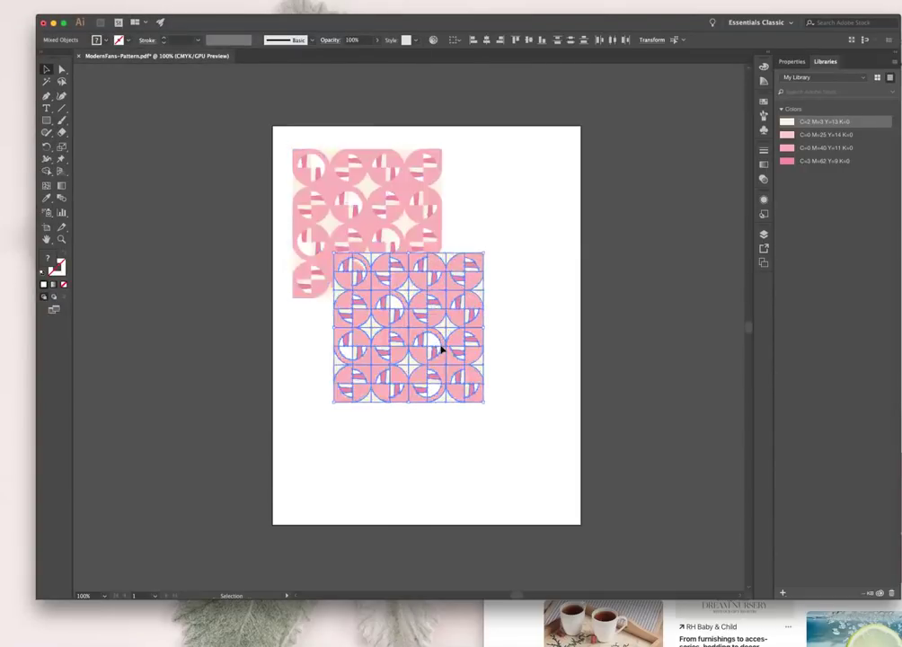
pyautogui.press('super+z')
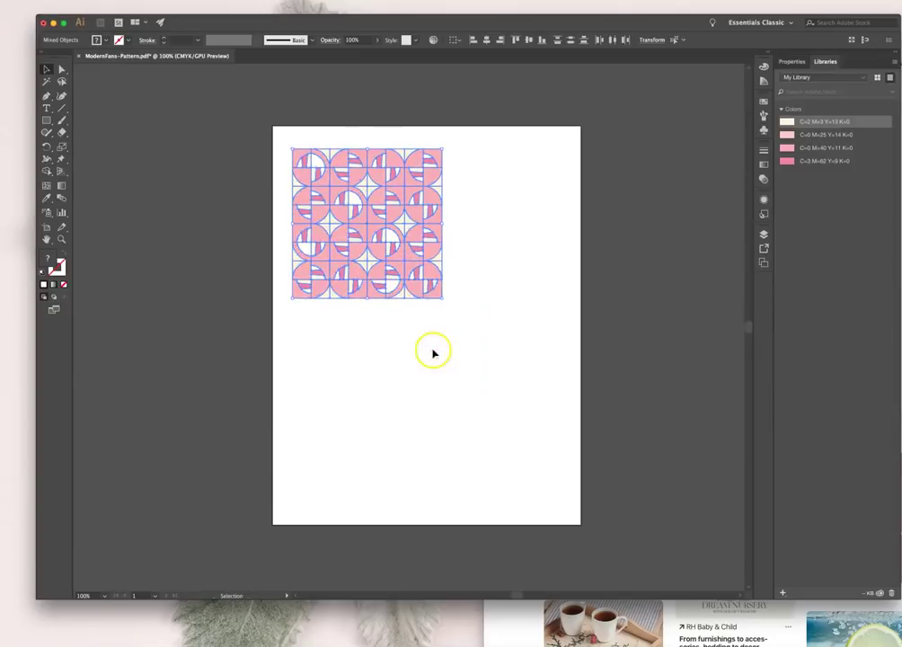
pyautogui.press('super+z')
pyautogui.moveTo(429, 350); pyautogui.dragTo(411, 308)
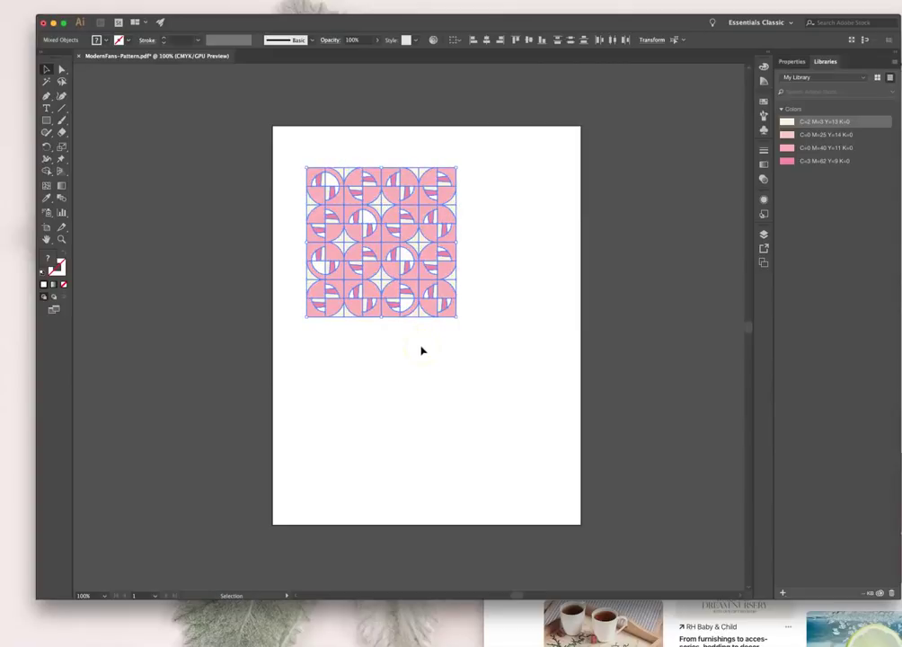
# - Duplicate the fan quilt to the lower right and nudge the original up and left
pyautogui.moveTo(421, 351); pyautogui.dragTo(476, 437)
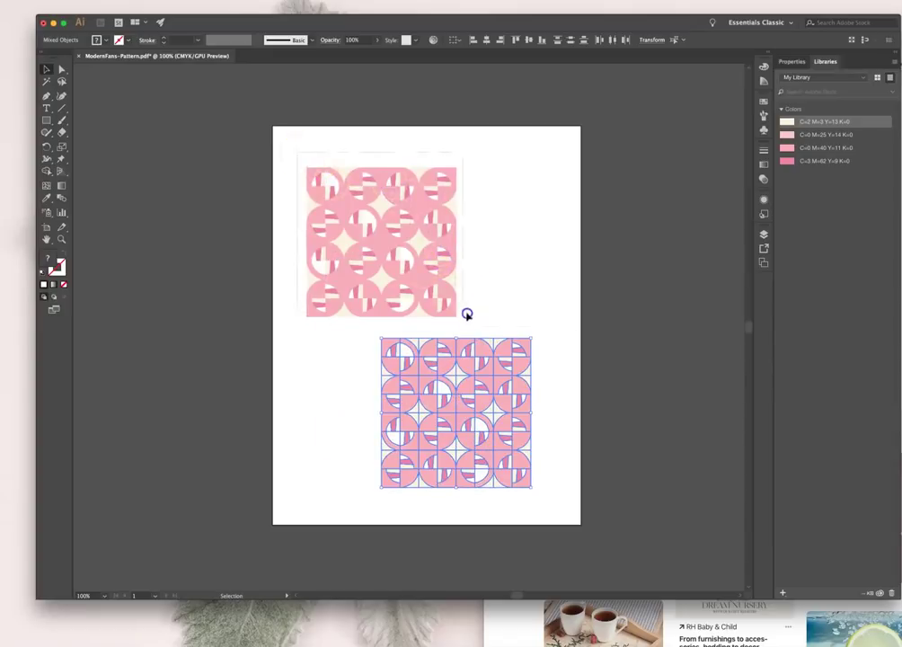
pyautogui.click(452, 312)
pyautogui.moveTo(452, 317); pyautogui.dragTo(436, 292)
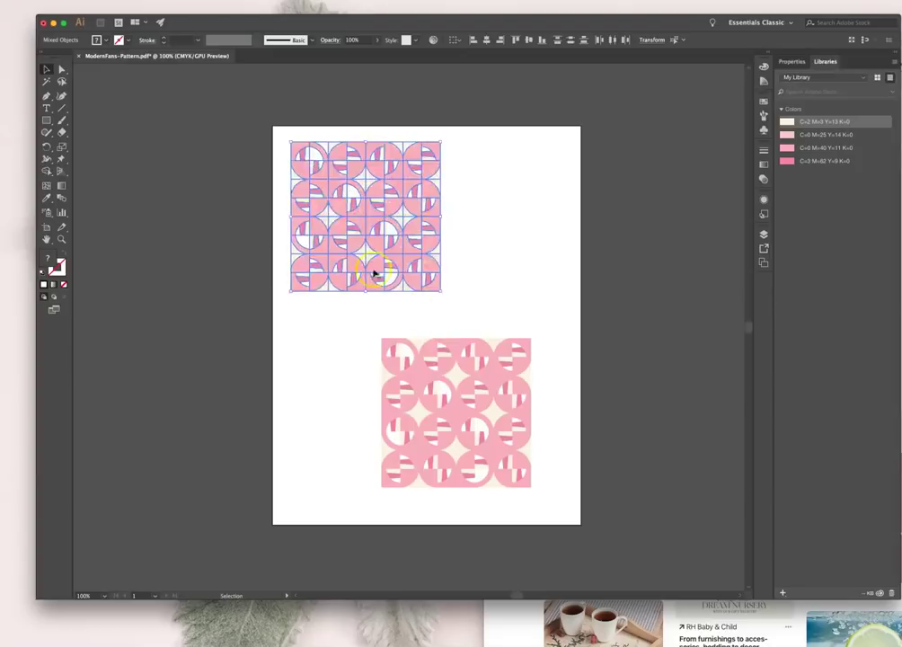
pyautogui.press('a')
pyautogui.click(422, 221)
pyautogui.press('v')
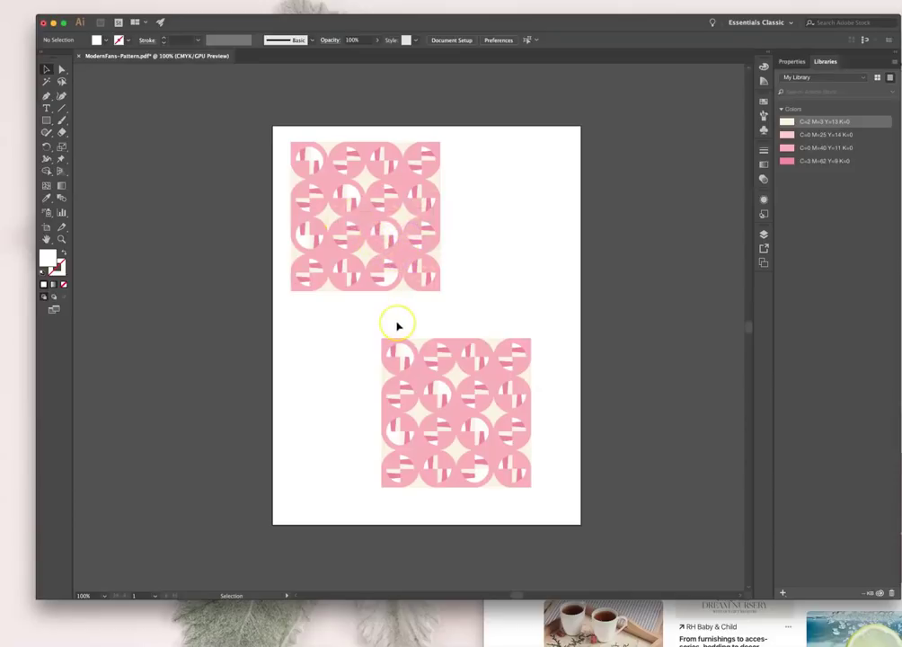
# - At 150% zoom, Magic Wand the lower quilt's pink pieces and fill them deep raspberry
pyautogui.press('super+equal')
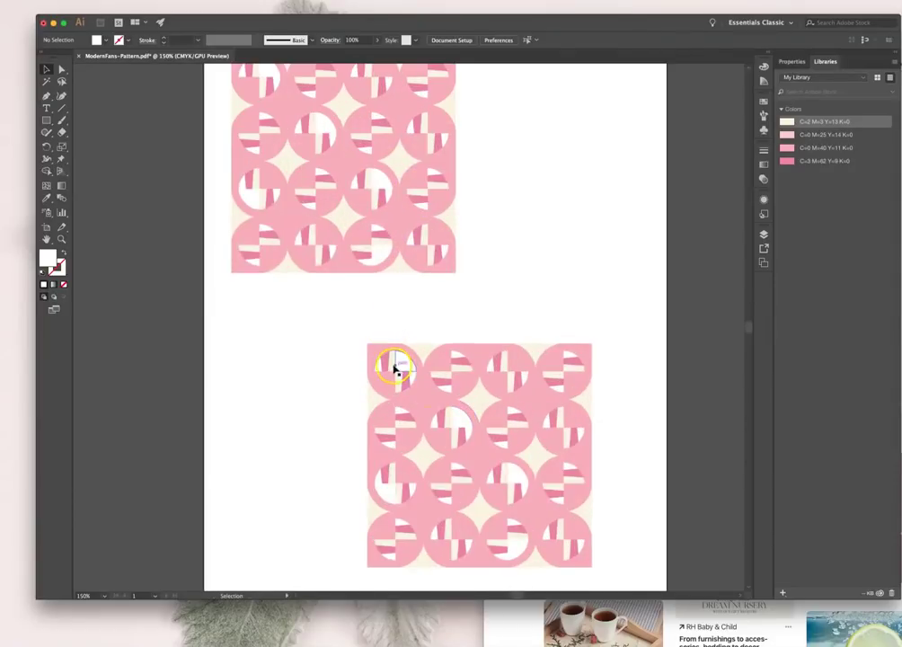
pyautogui.click(46, 81)
pyautogui.click(409, 395)
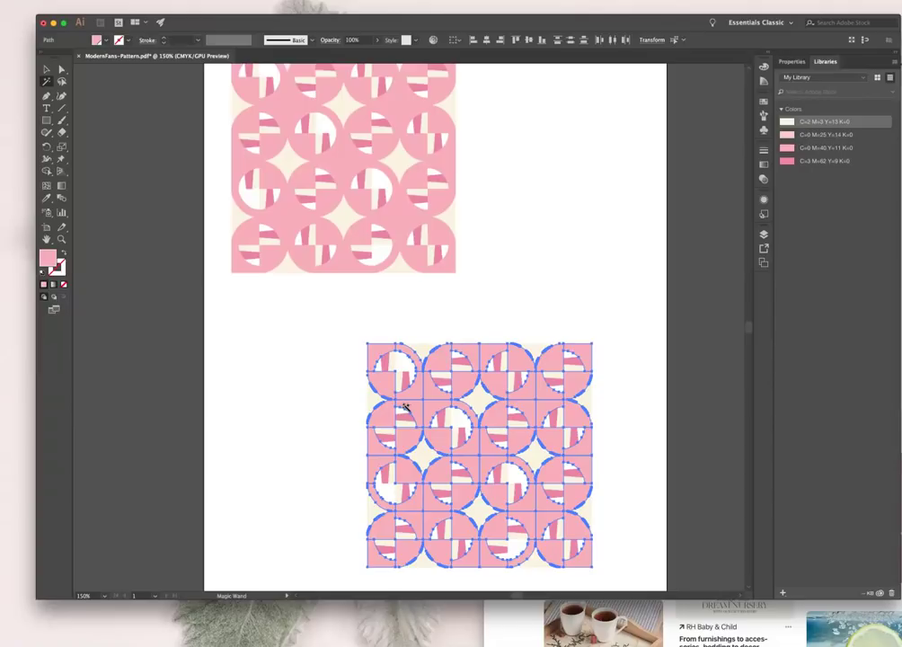
pyautogui.click(410, 392)
pyautogui.click(333, 191)
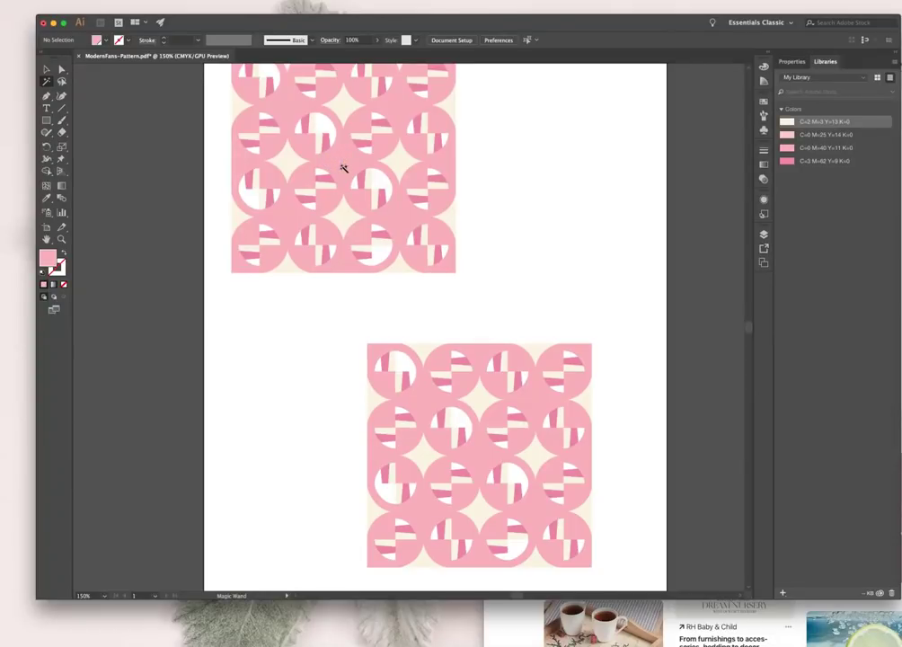
pyautogui.click(418, 410)
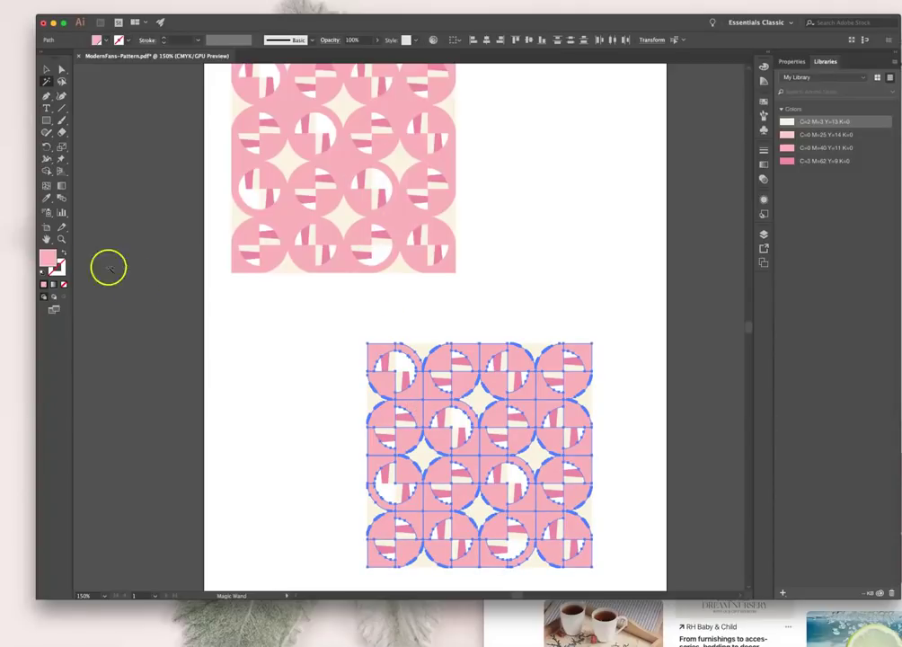
pyautogui.doubleClick(47, 258)
pyautogui.click(795, 452)
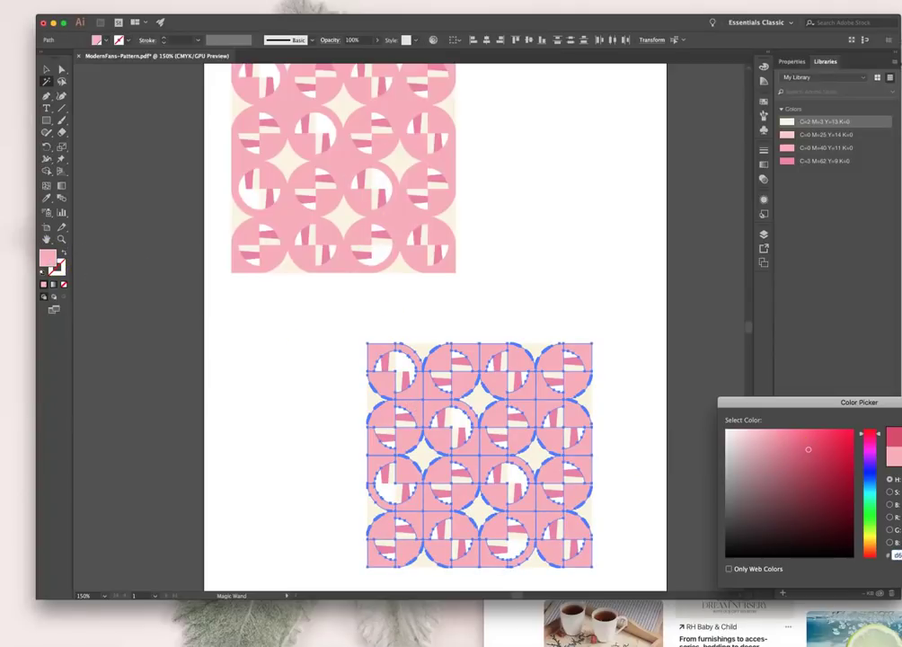
pyautogui.press('Return')
pyautogui.click(46, 69)
pyautogui.click(362, 513)
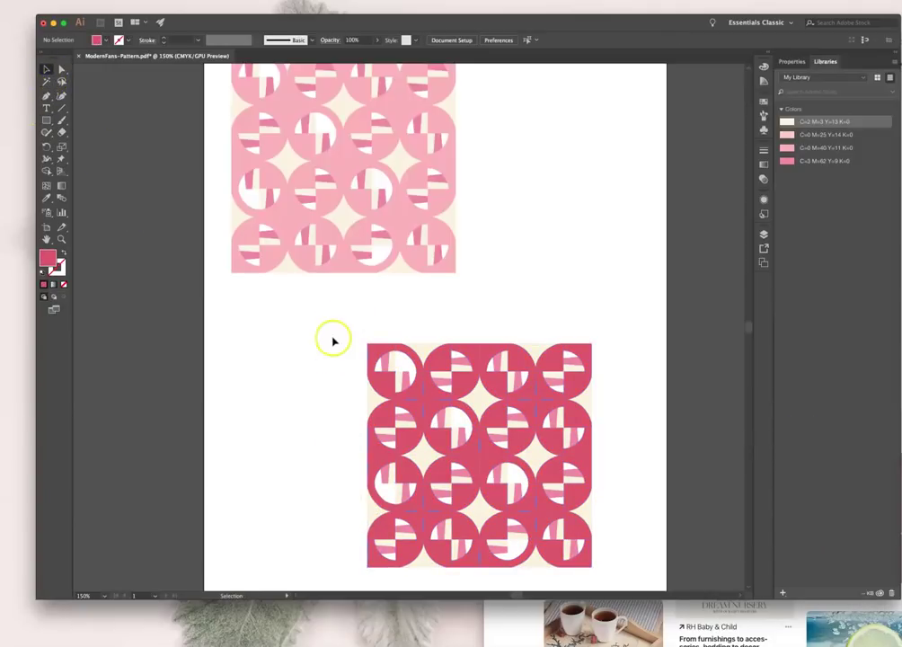
# - Shift the raspberry quilt up-left, closer beneath the light pink quilt, and deselect it
pyautogui.moveTo(332, 332); pyautogui.dragTo(549, 522)
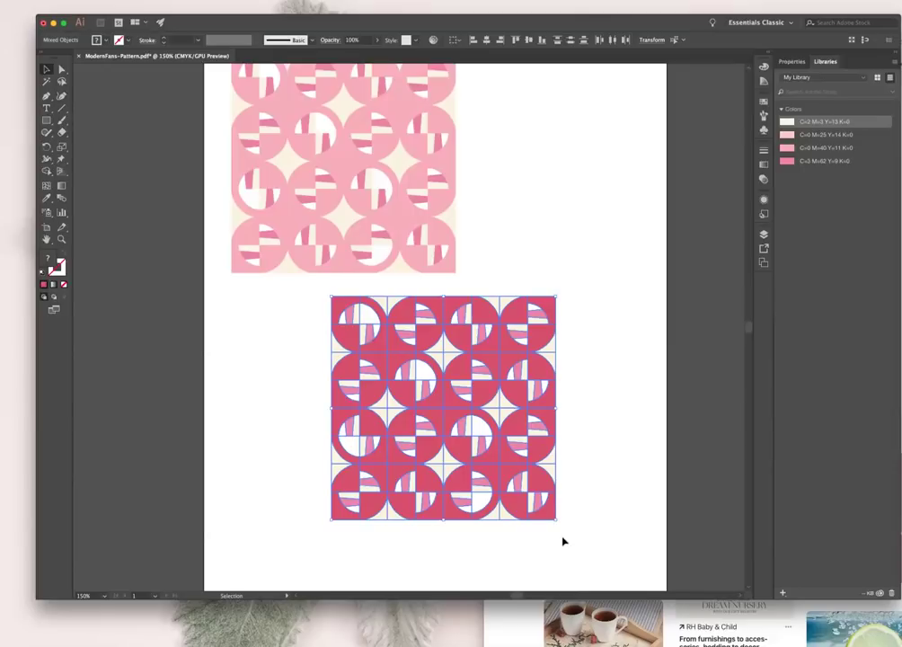
pyautogui.scroll(1, 563, 539)
pyautogui.hscroll(-1, 562, 536)
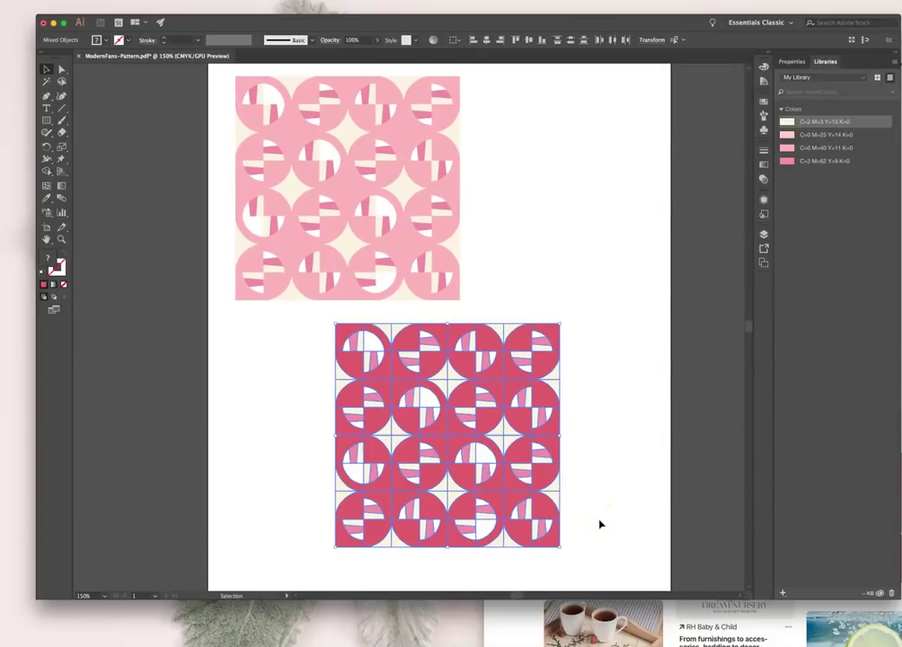
pyautogui.click(597, 456)
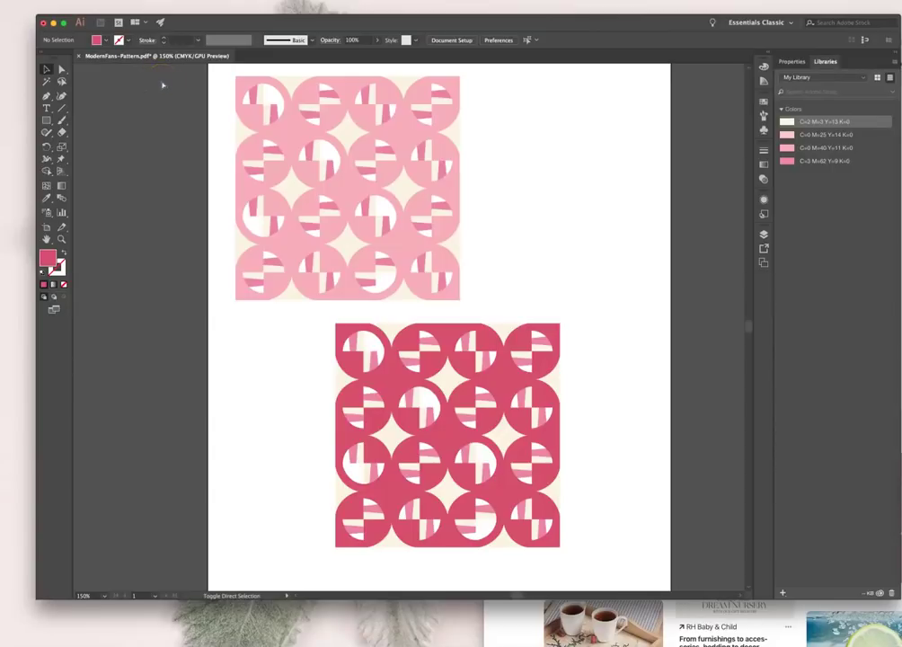
pyautogui.press('super+shift+s')
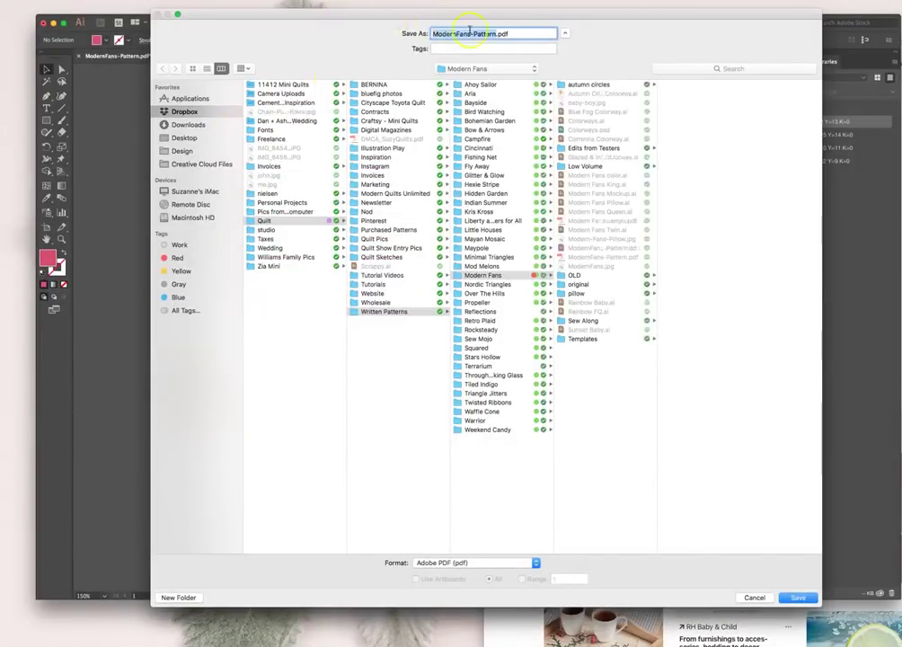
pyautogui.click(491, 32)
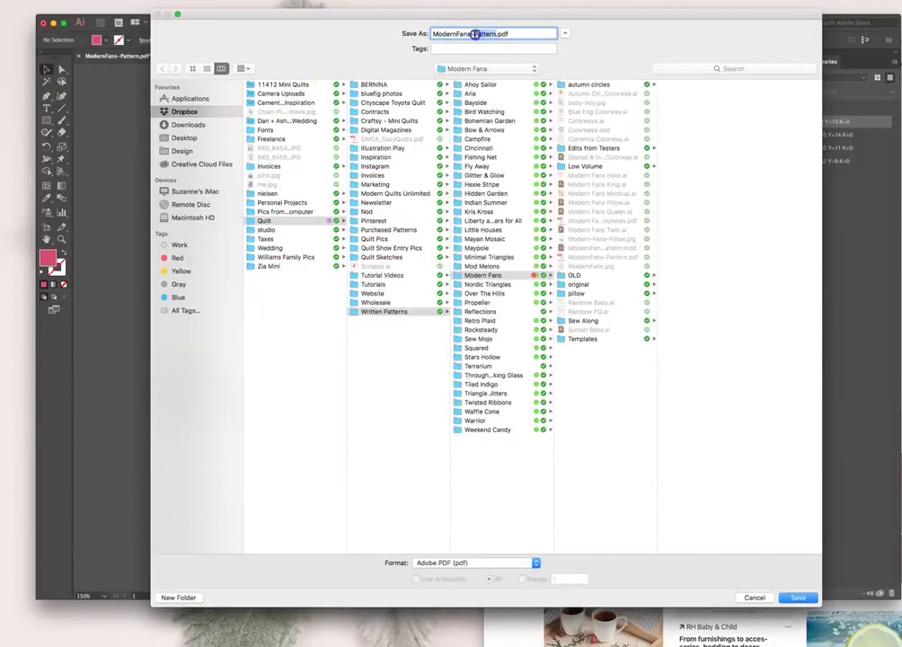
pyautogui.write('mockups')
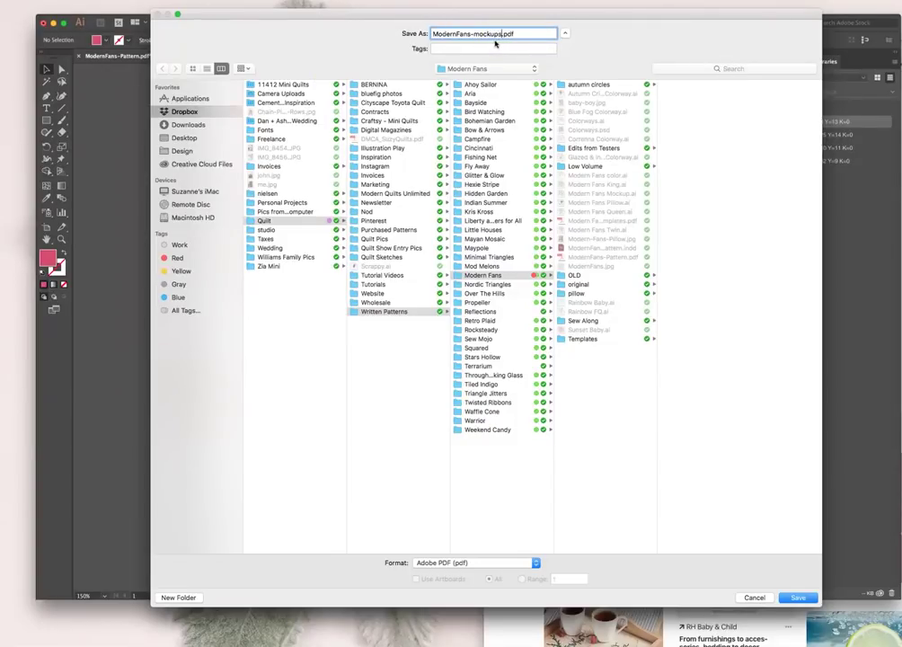
pyautogui.click(184, 139)
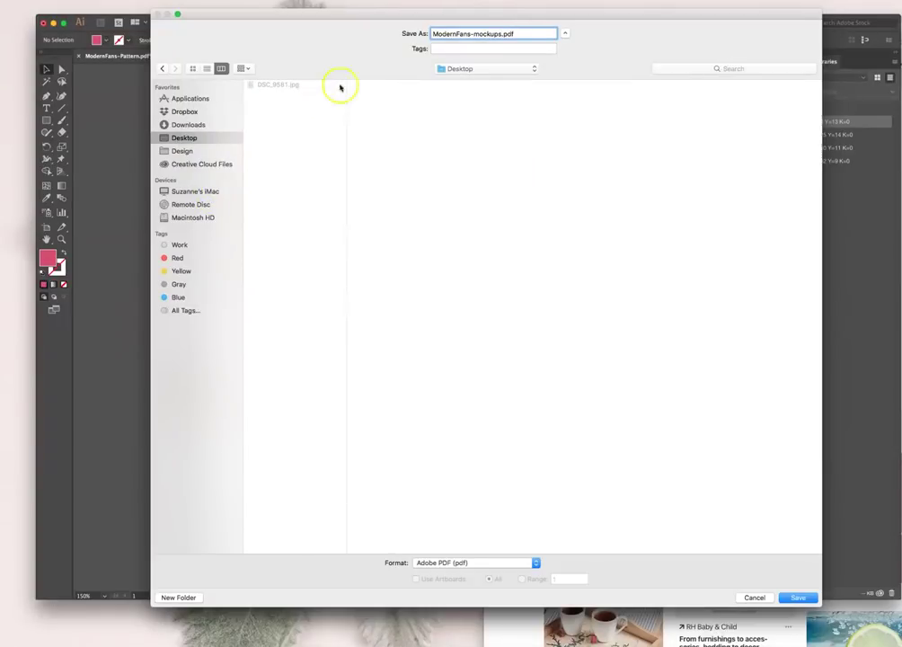
pyautogui.click(754, 598)
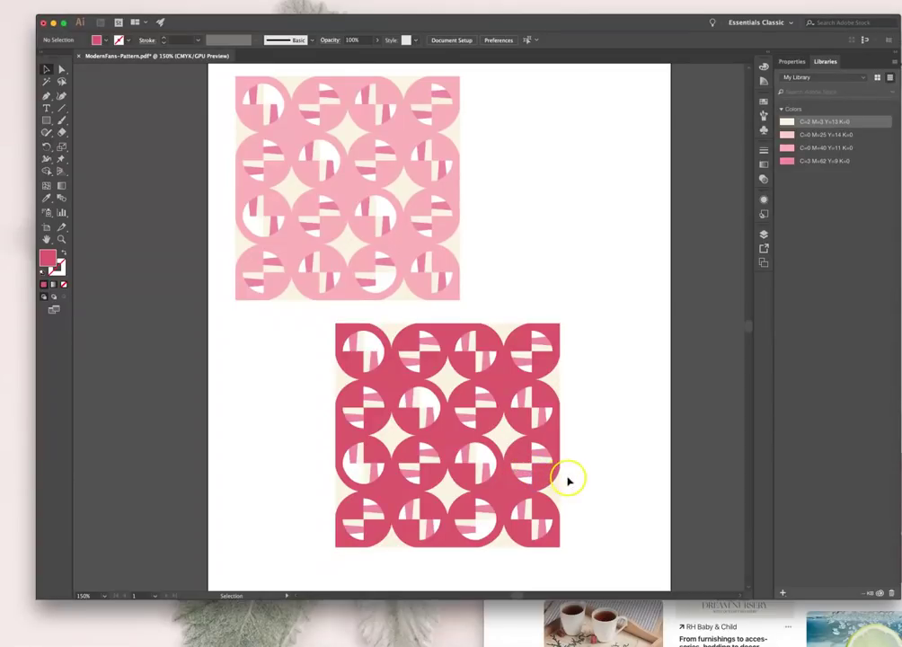
# - Marquee-select all pieces of the lower raspberry quilt
pyautogui.click(566, 548)
pyautogui.moveTo(562, 553); pyautogui.dragTo(311, 306)
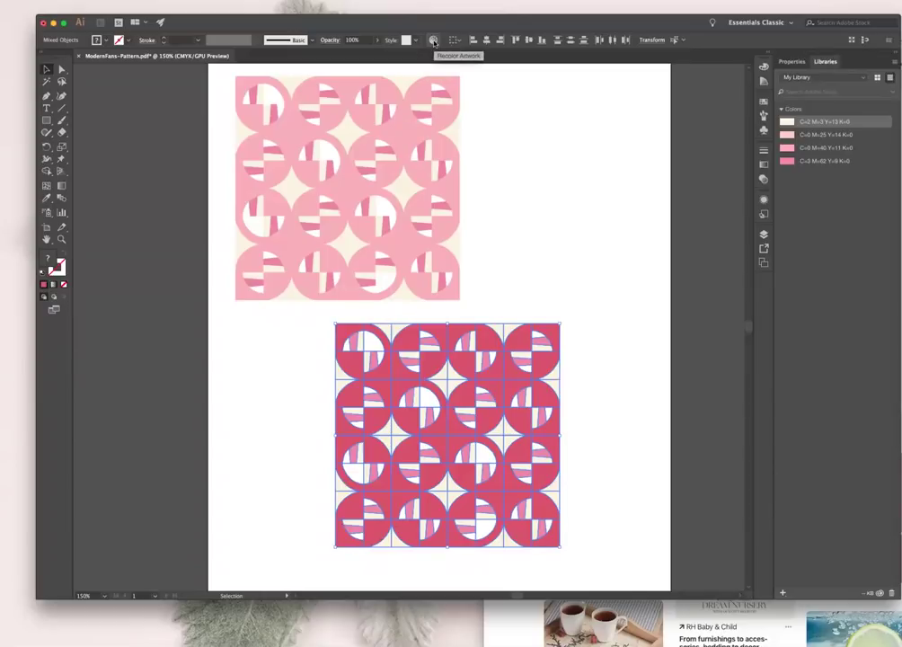
# - Drag the Pinterest ocean-wave palette image in blues, teals and lavender onto the left of the artboard
pyautogui.press('super+Tab')
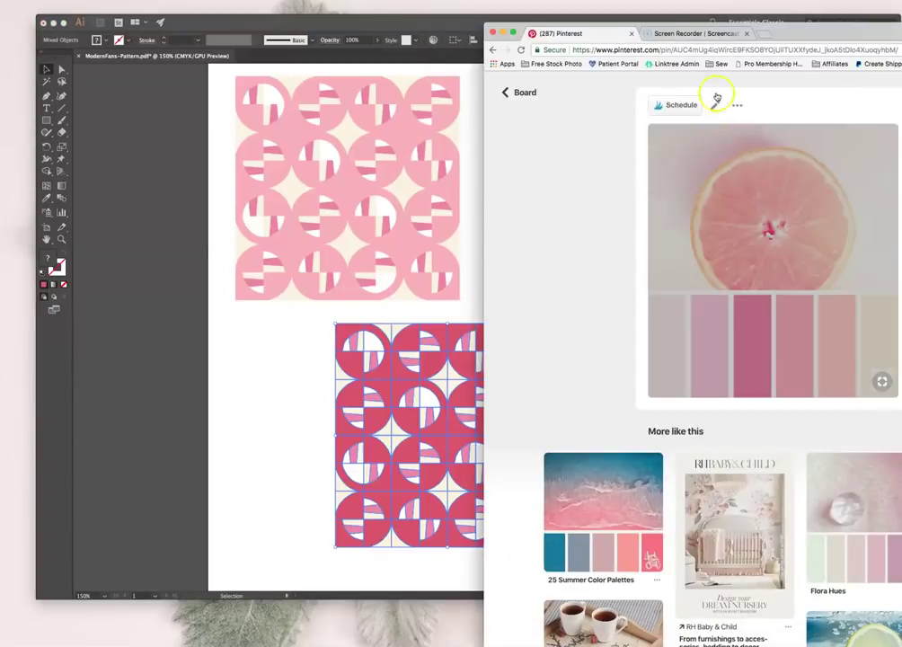
pyautogui.moveTo(778, 33); pyautogui.dragTo(612, 8)
pyautogui.scroll(-10, 569, 373)
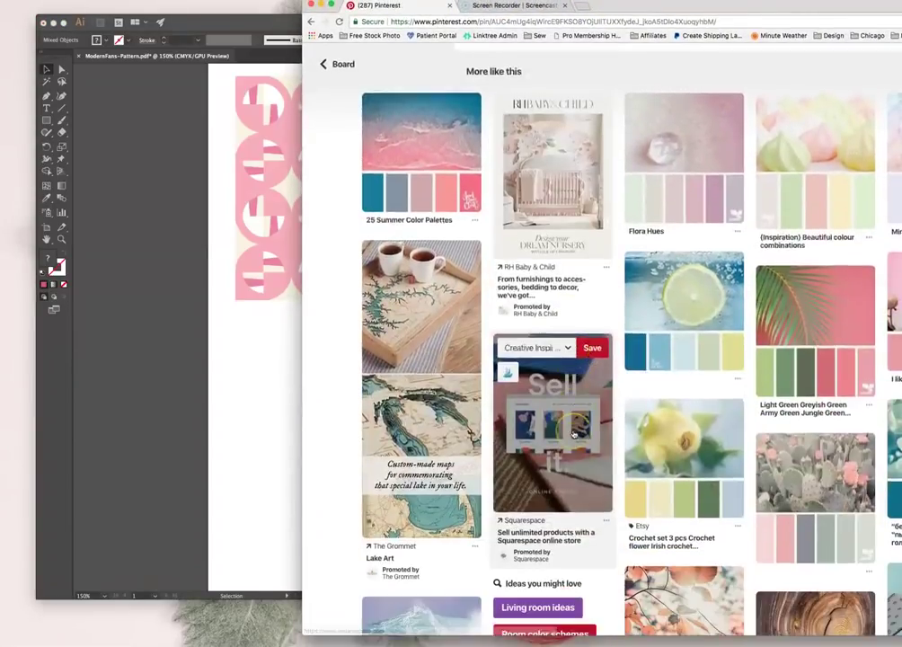
pyautogui.scroll(-5, 573, 433)
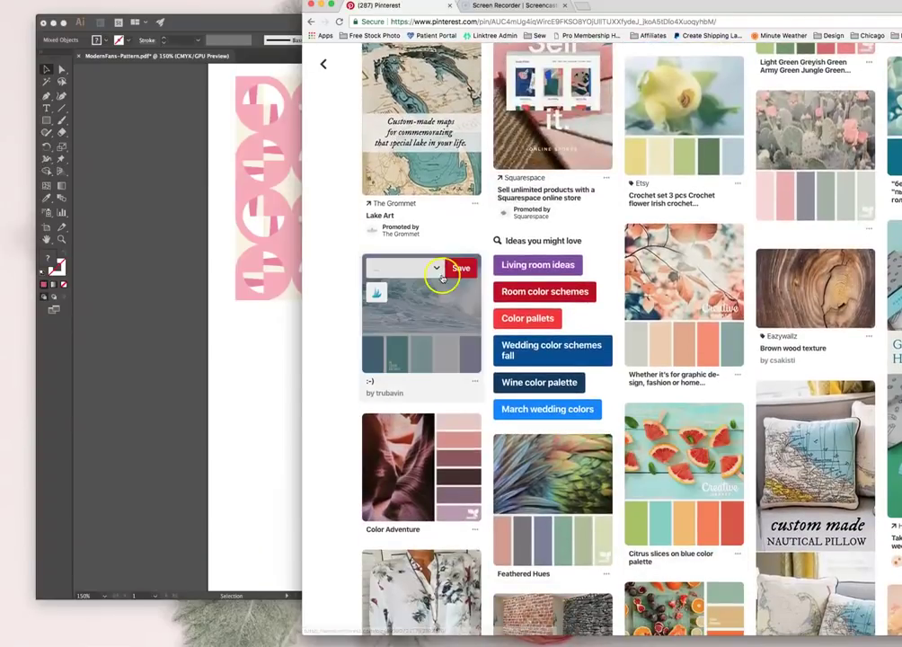
pyautogui.click(444, 303)
pyautogui.moveTo(599, 256); pyautogui.dragTo(216, 407)
pyautogui.moveTo(258, 457); pyautogui.dragTo(175, 373)
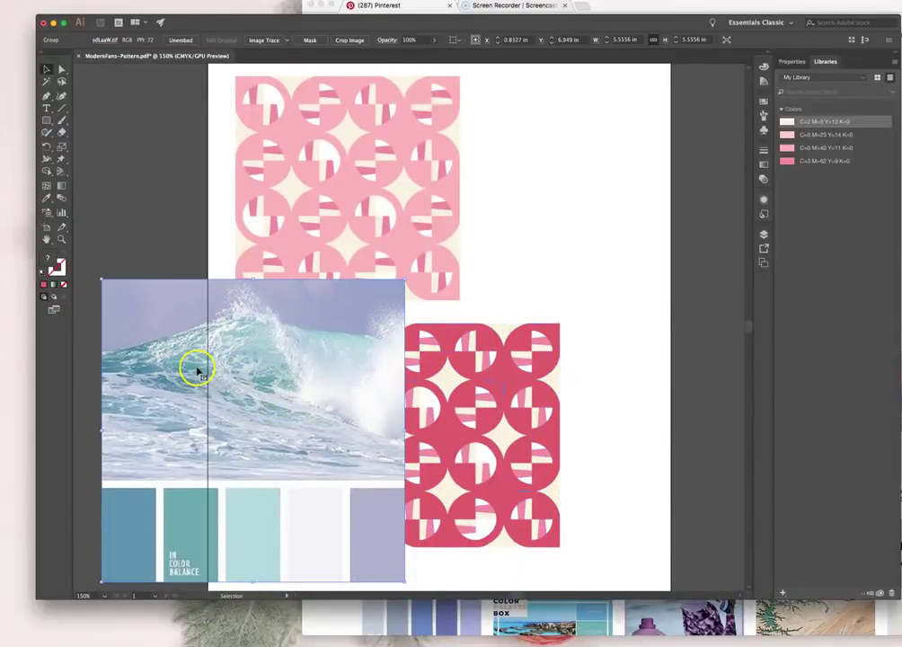